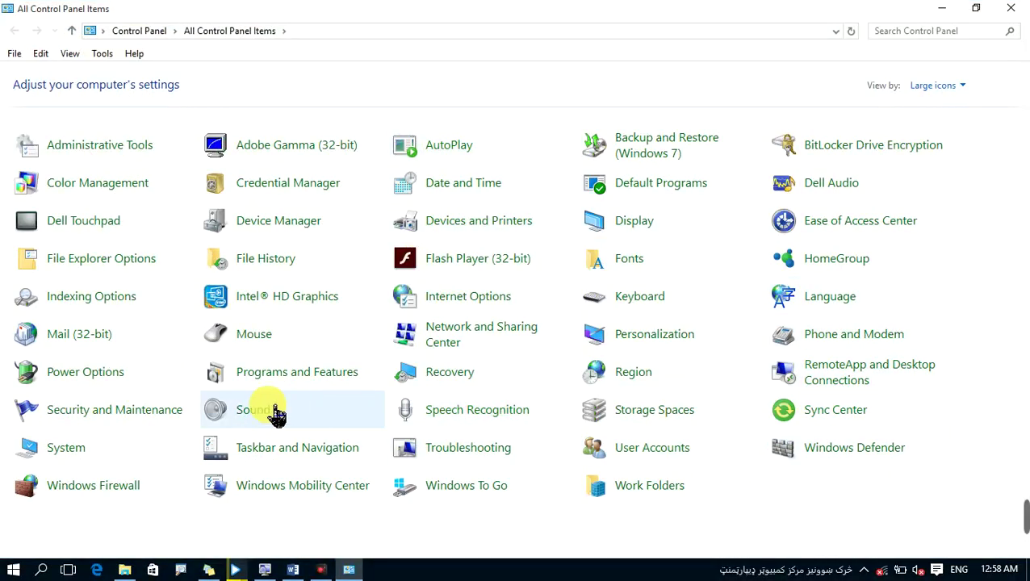
- Enable Realtek Speakers / Headphones as the default playback device and confirm the volume is 95
left_click(260, 399)
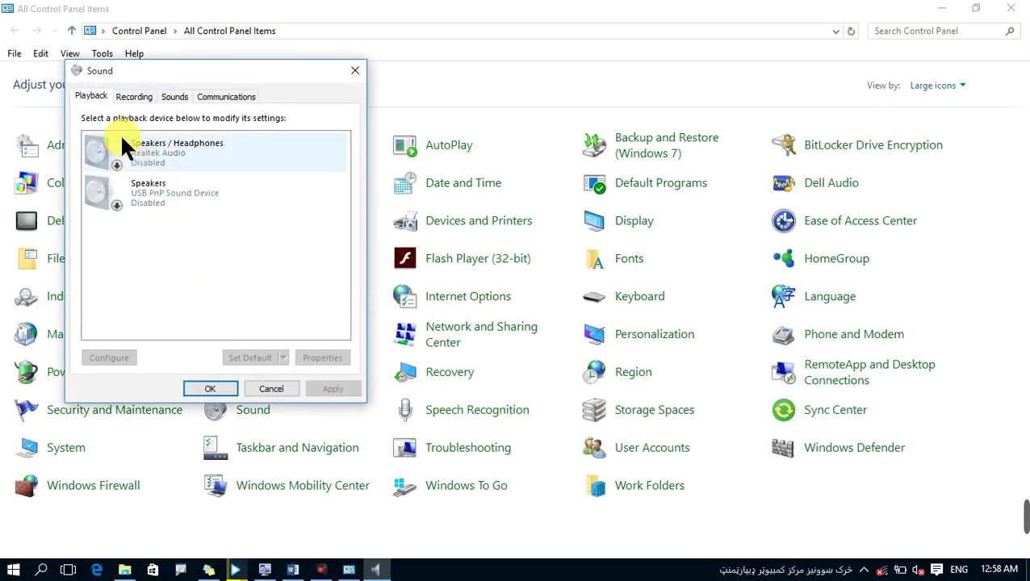
left_click_drag(167, 71, 431, 126)
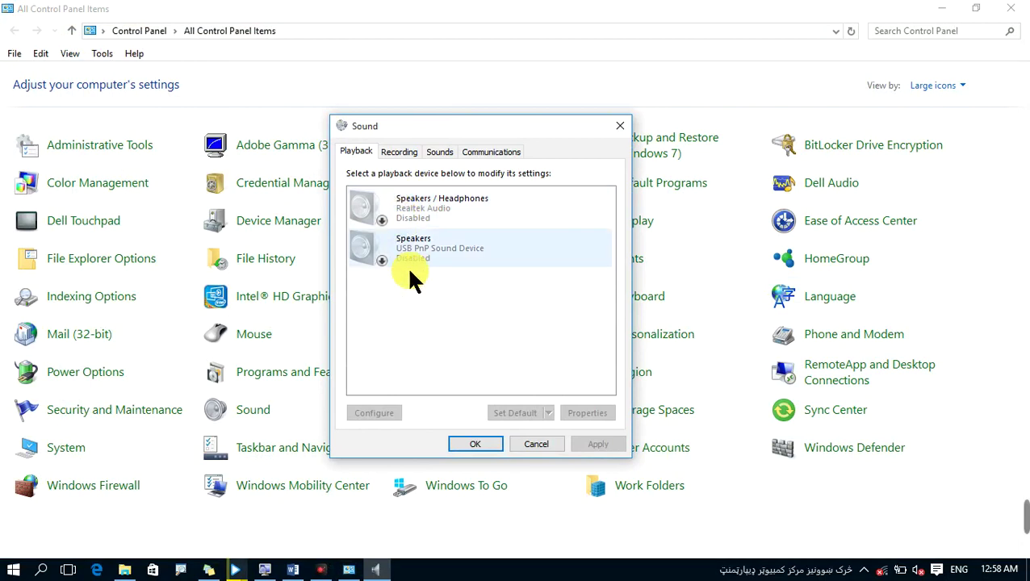
right_click(404, 195)
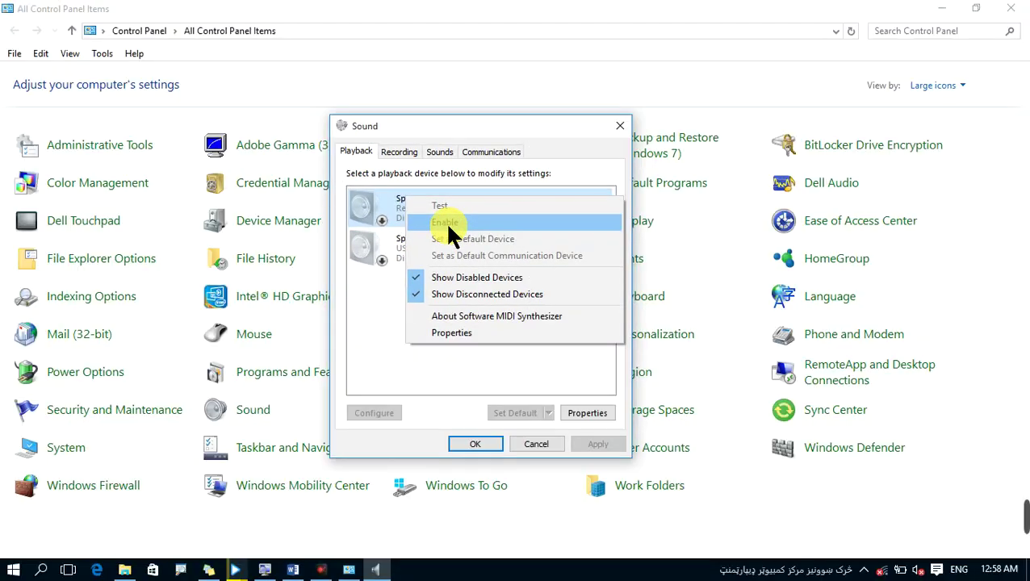
left_click(444, 221)
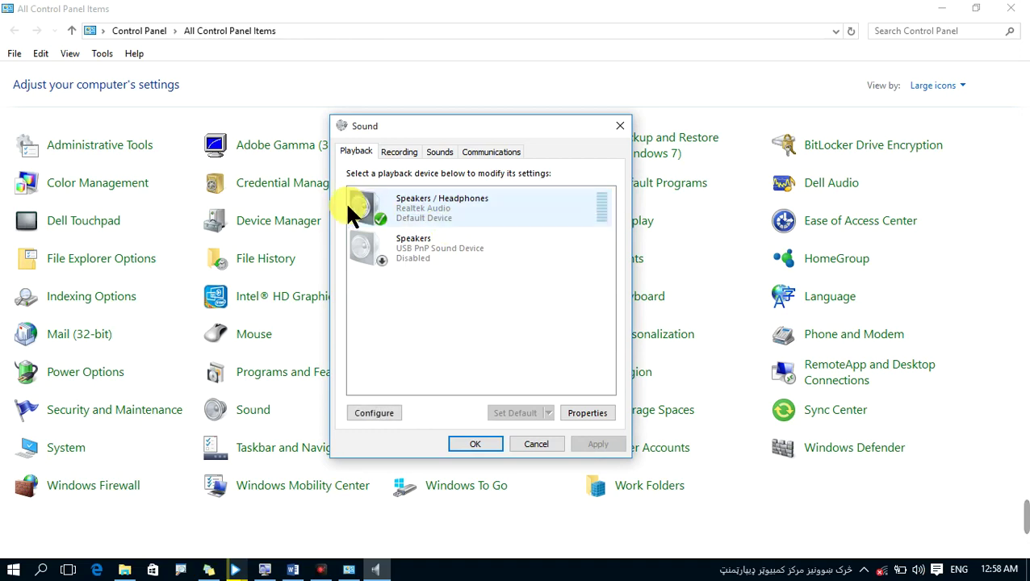
left_click(482, 445)
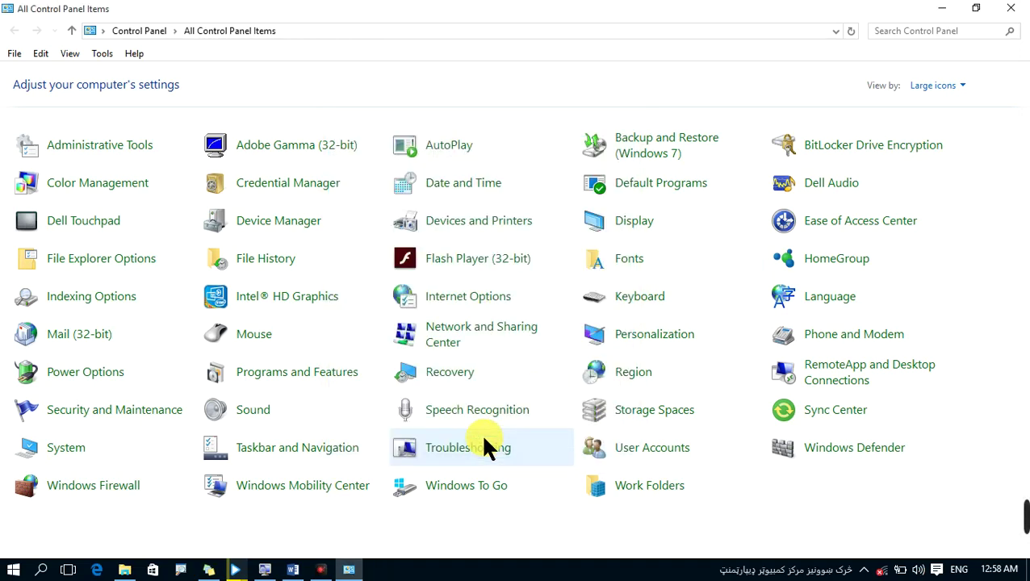
left_click(917, 570)
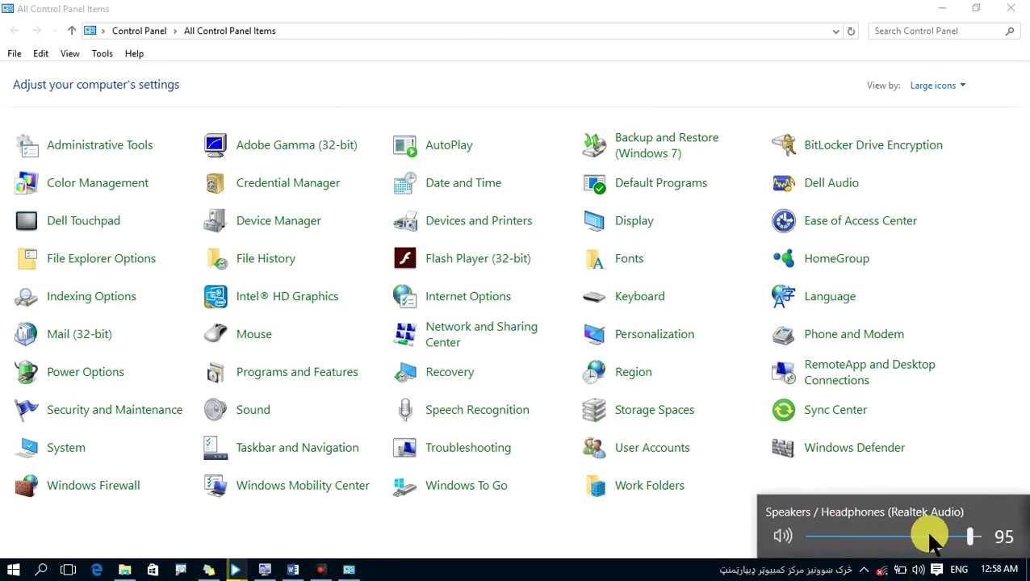
- Dismiss the volume control and reopen the Sound dialog, moved toward the screen centre
left_click(553, 514)
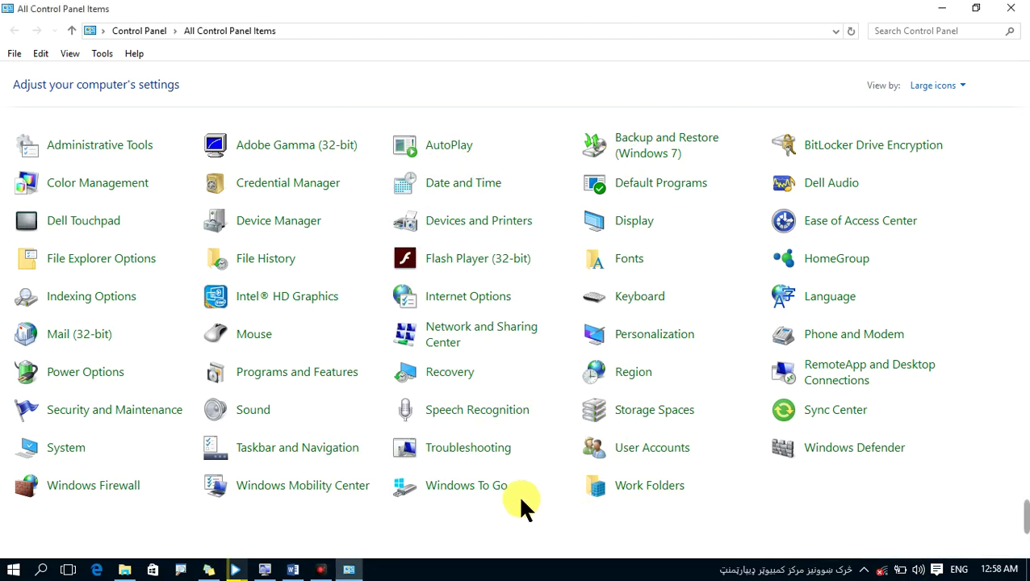
left_click(291, 413)
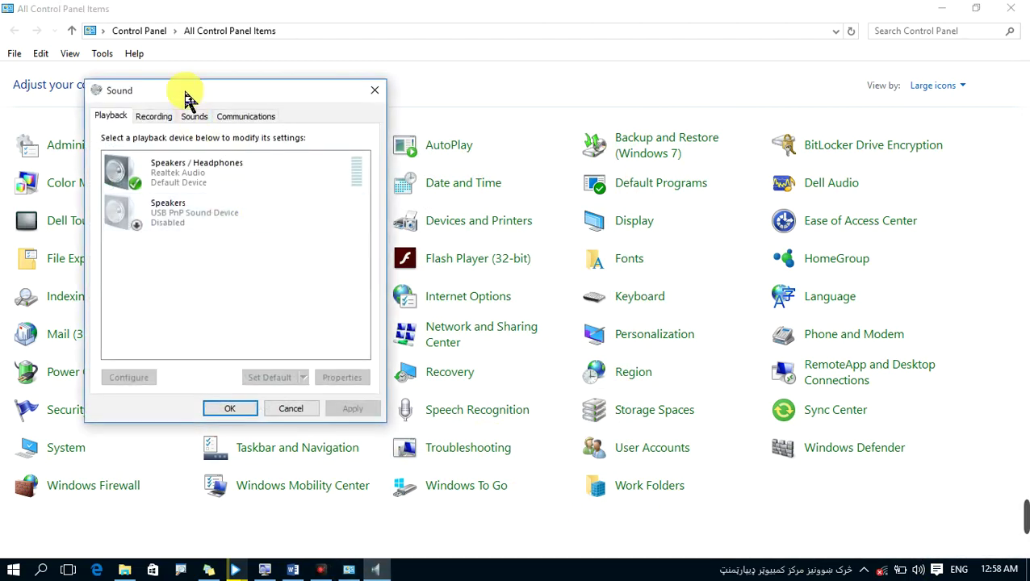
left_click_drag(186, 95, 433, 147)
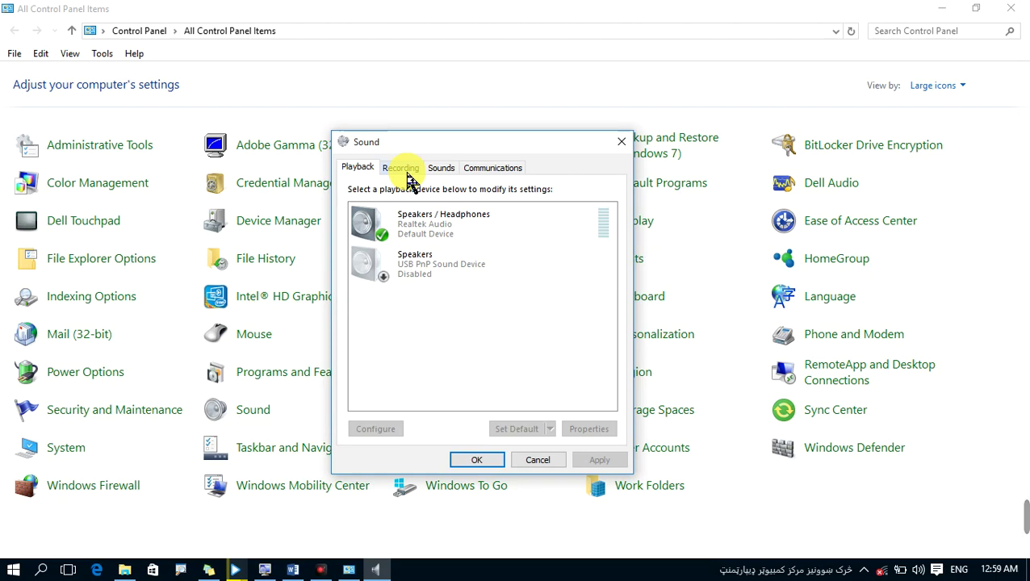
left_click(404, 169)
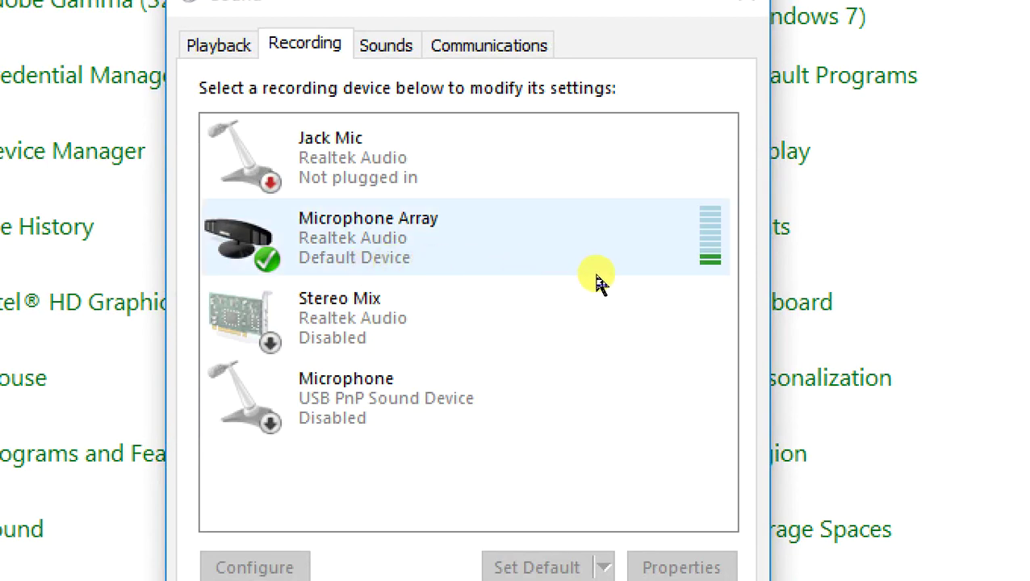
left_click(592, 307)
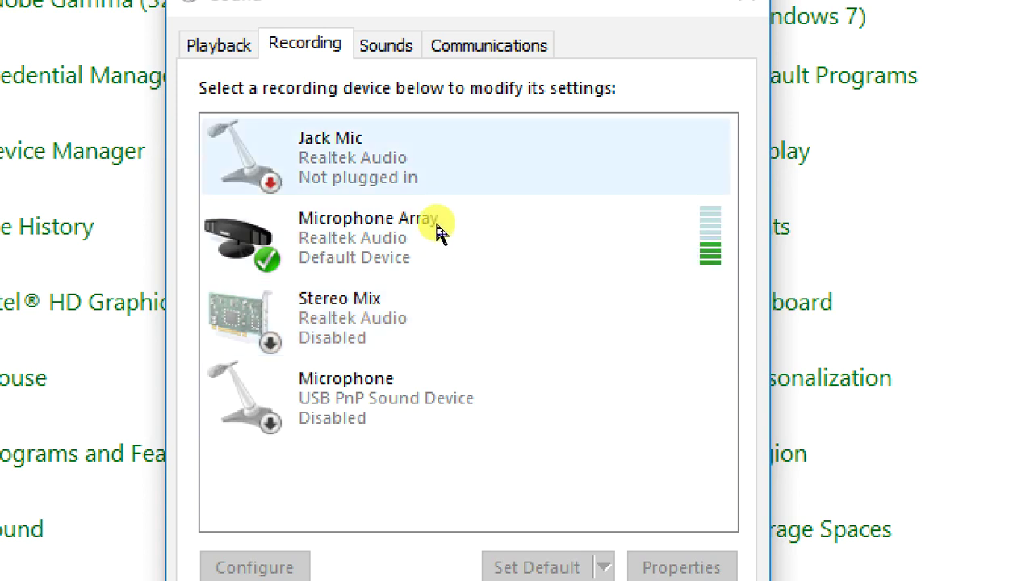
left_click(432, 310)
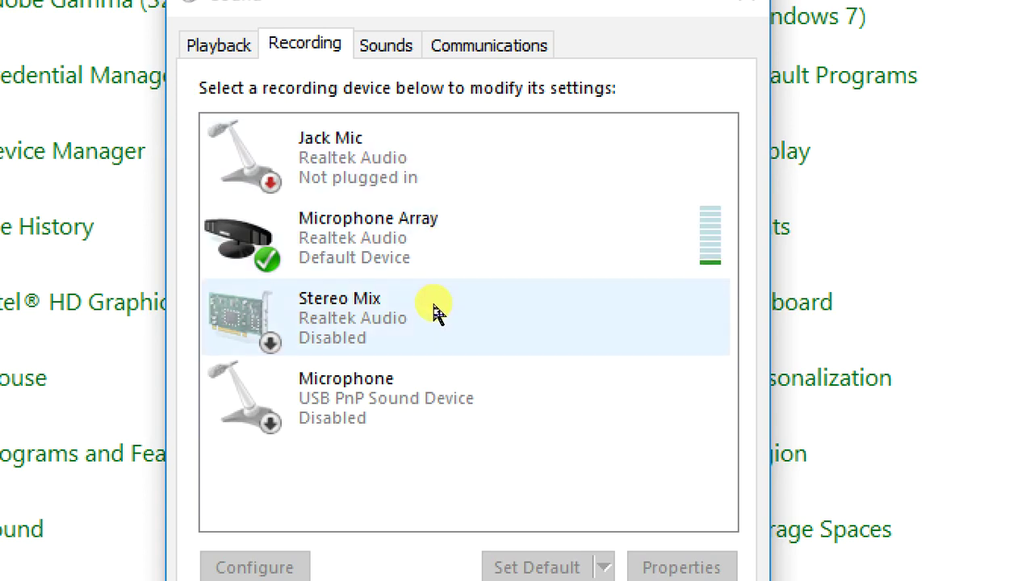
key("Down")
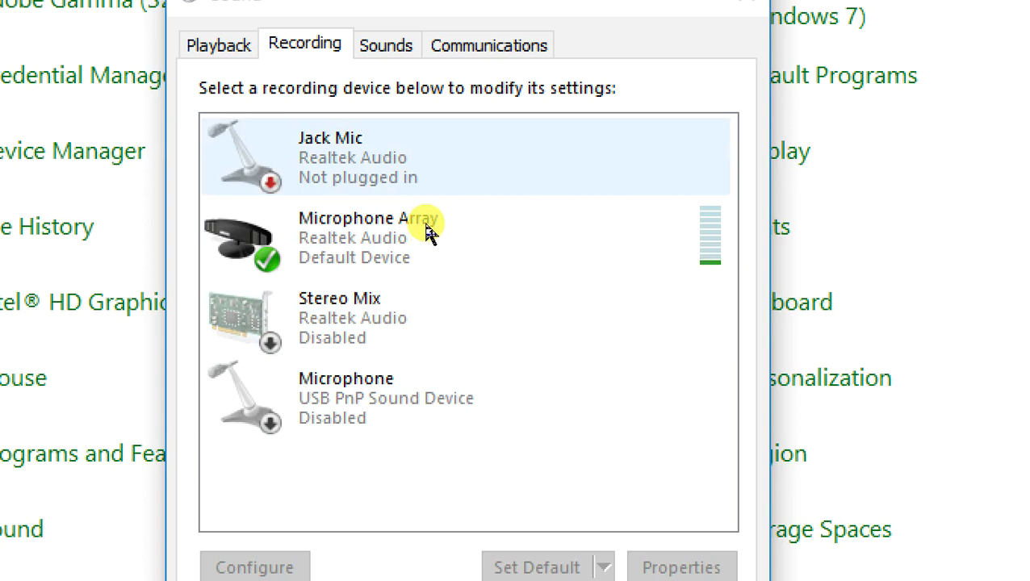
left_click(418, 260)
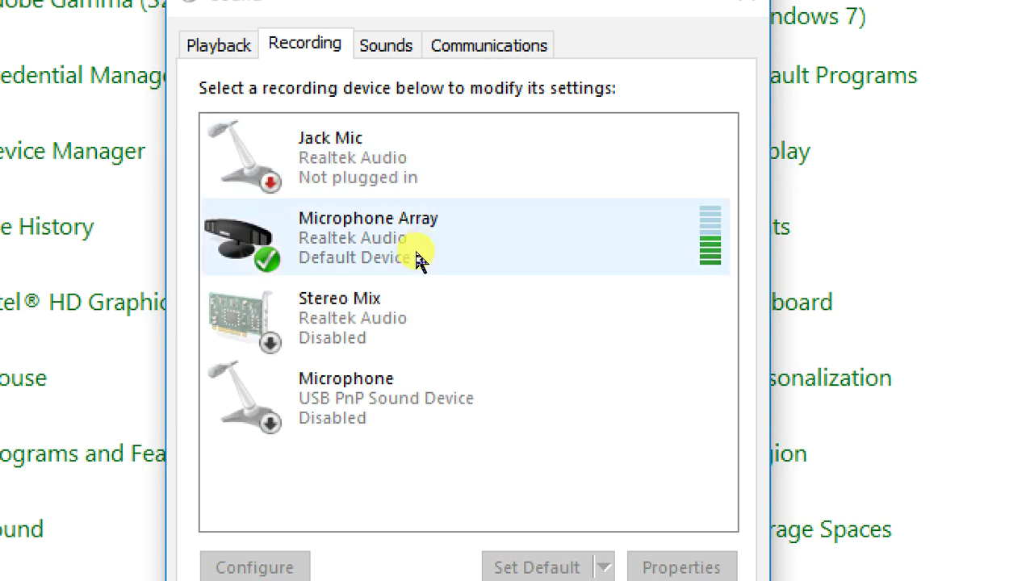
- Review the Microphone Array and Jack Mic menus, then bring up the Windows Default sound scheme
right_click(417, 260)
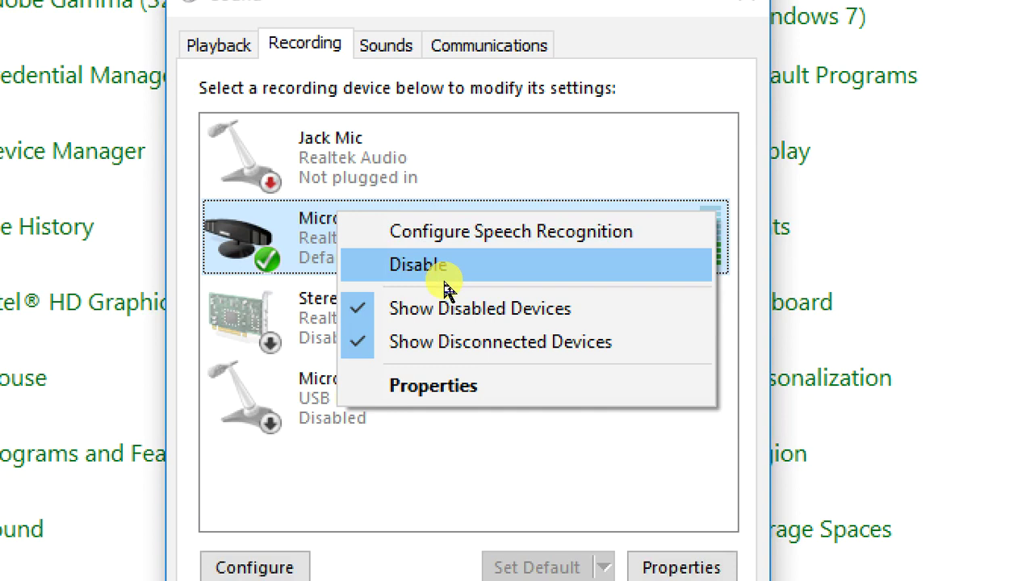
left_click(407, 212)
right_click(400, 194)
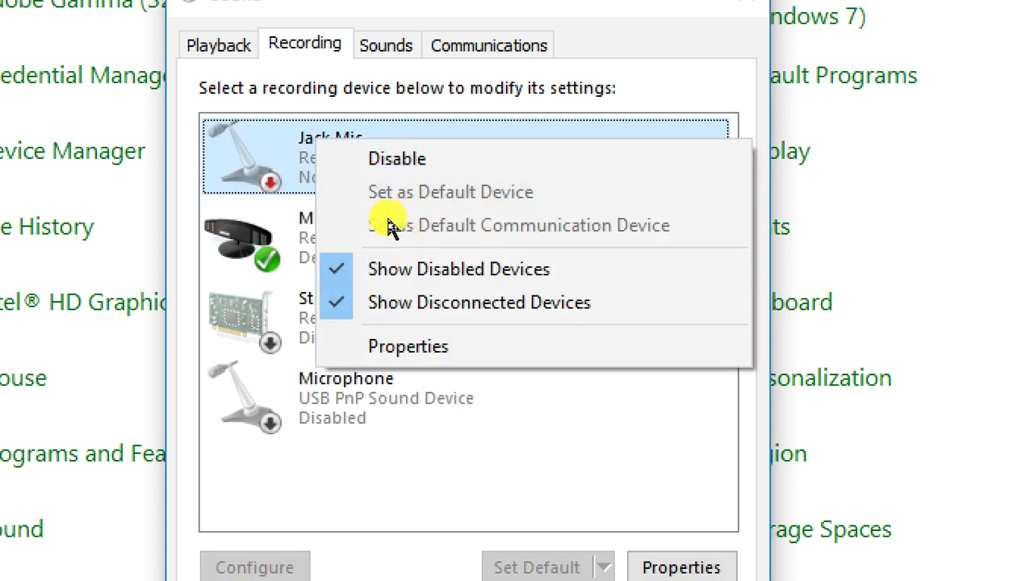
key("Escape")
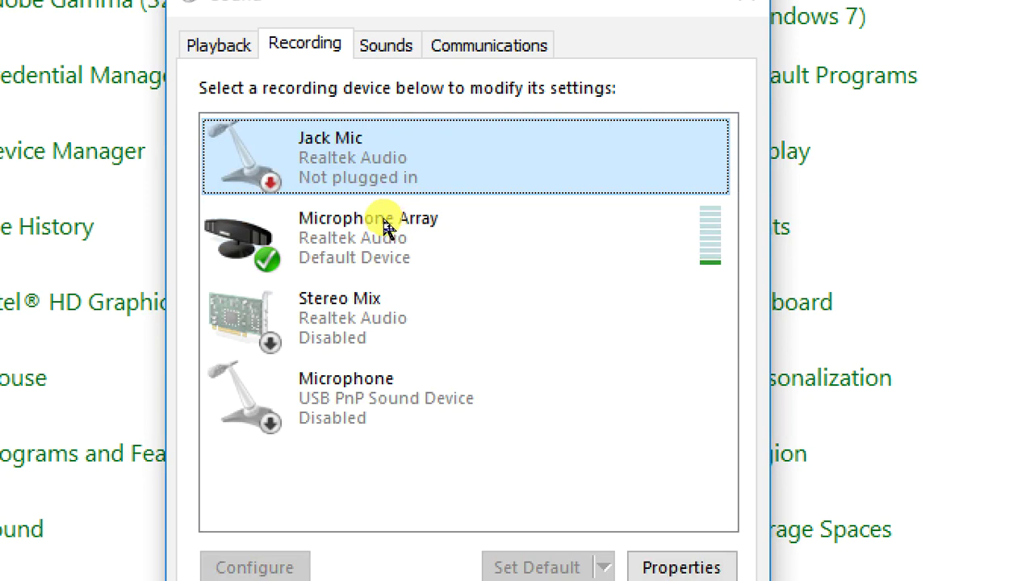
left_click(420, 258)
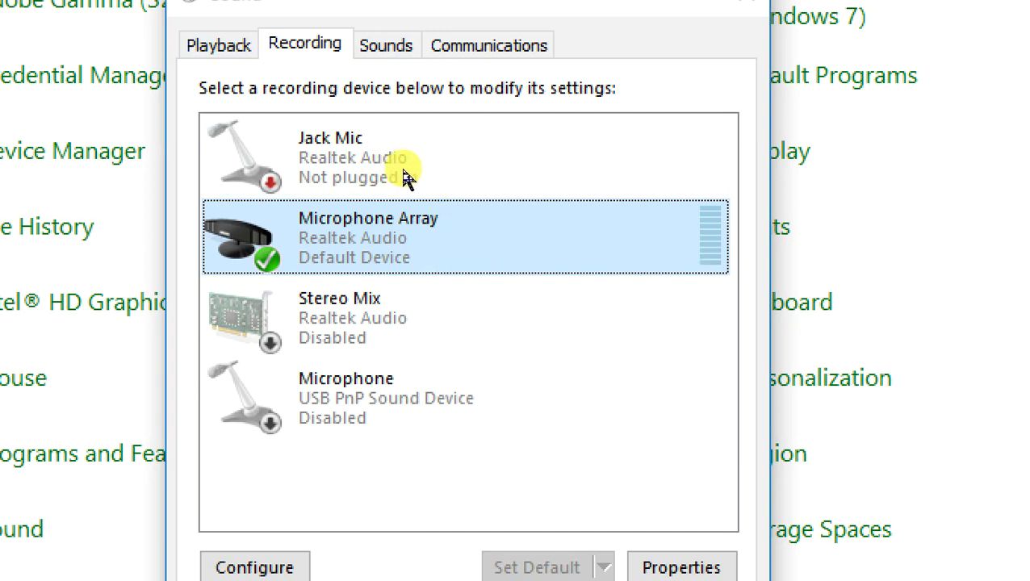
key("ctrl+Tab")
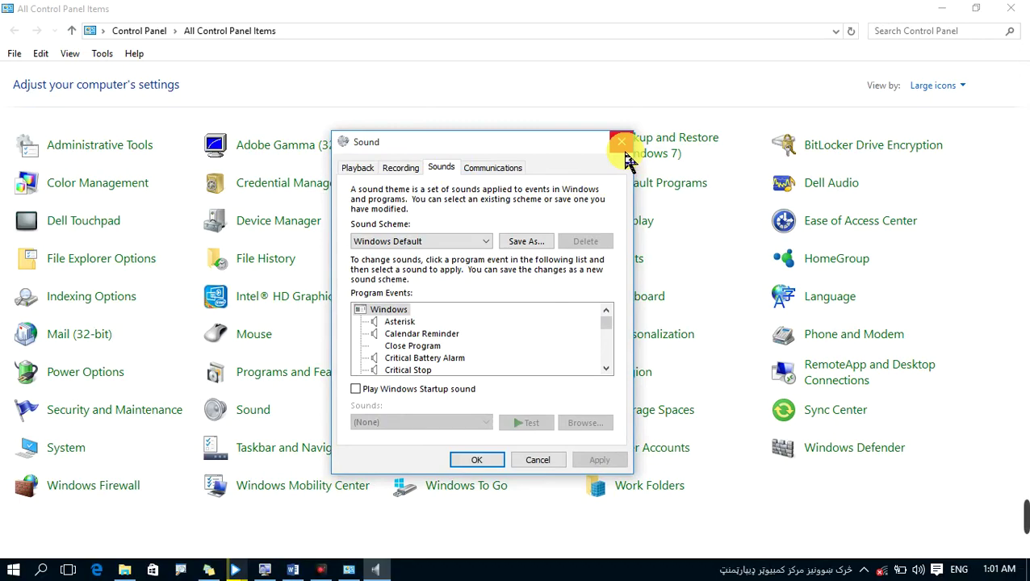
- Close the Sound dialog and Control Panel, then reopen Control Panel from the desktop shortcut
left_click(621, 142)
left_click(1009, 10)
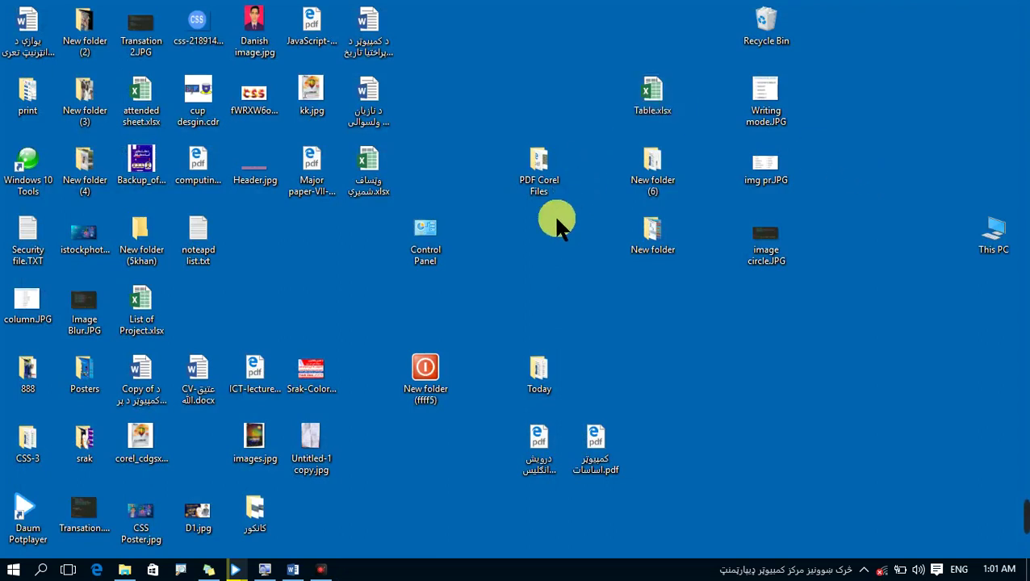
double_click(413, 235)
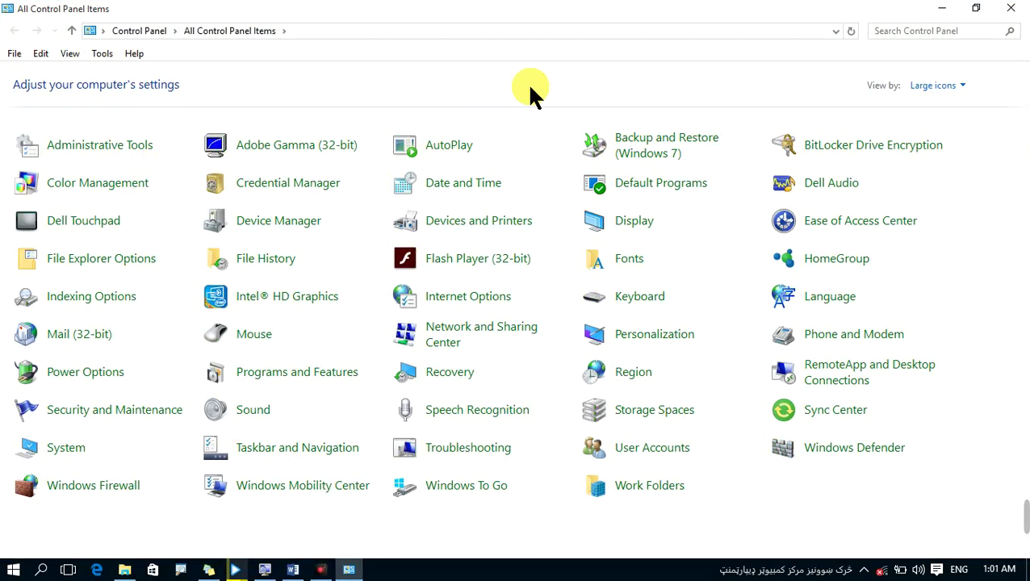
- Reopen Sound to the Program Events list and select the Close Program event
left_click(298, 402)
left_click(209, 137)
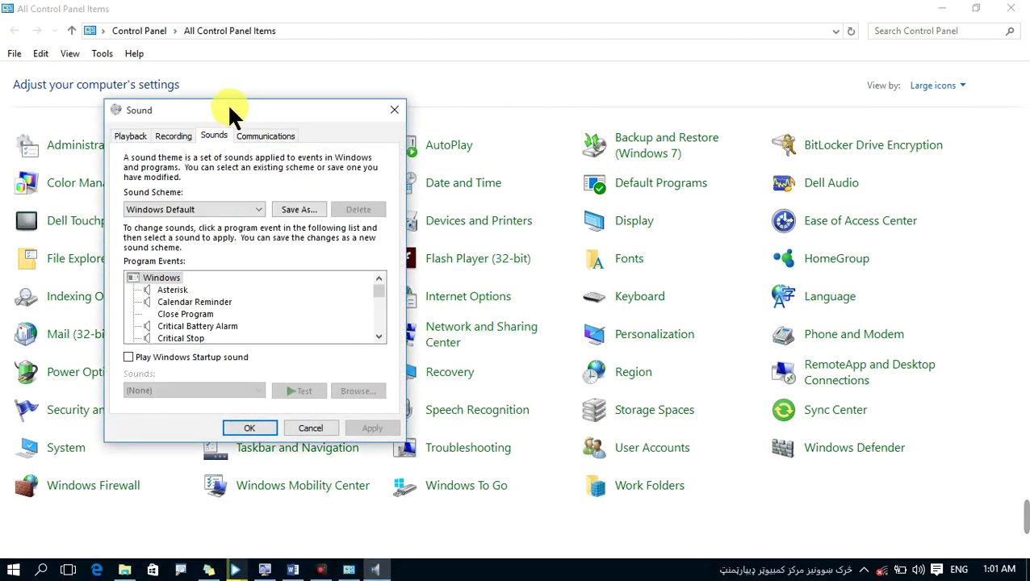
left_click_drag(229, 108, 469, 76)
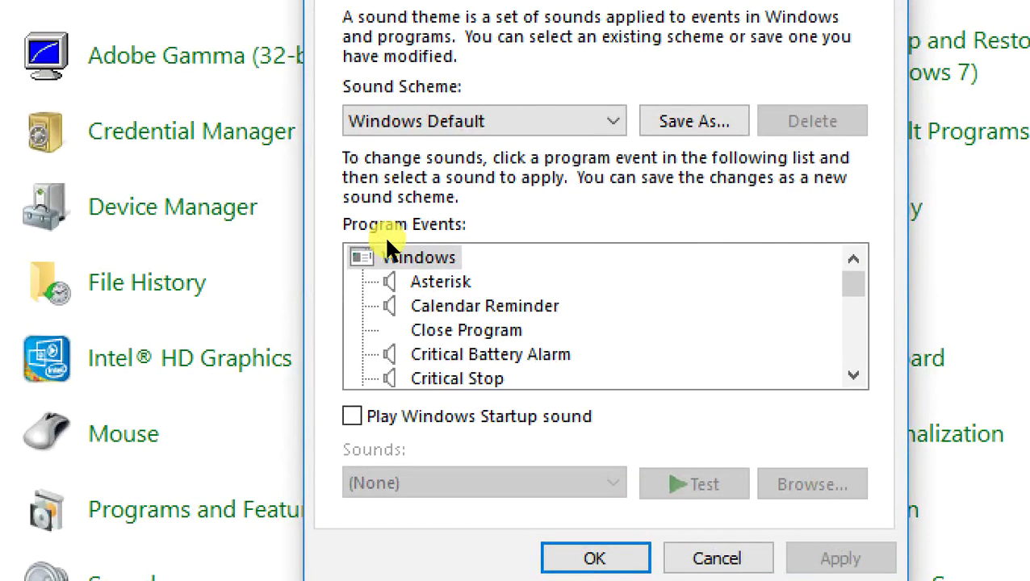
key("Down")
key("Down")
key("Down")
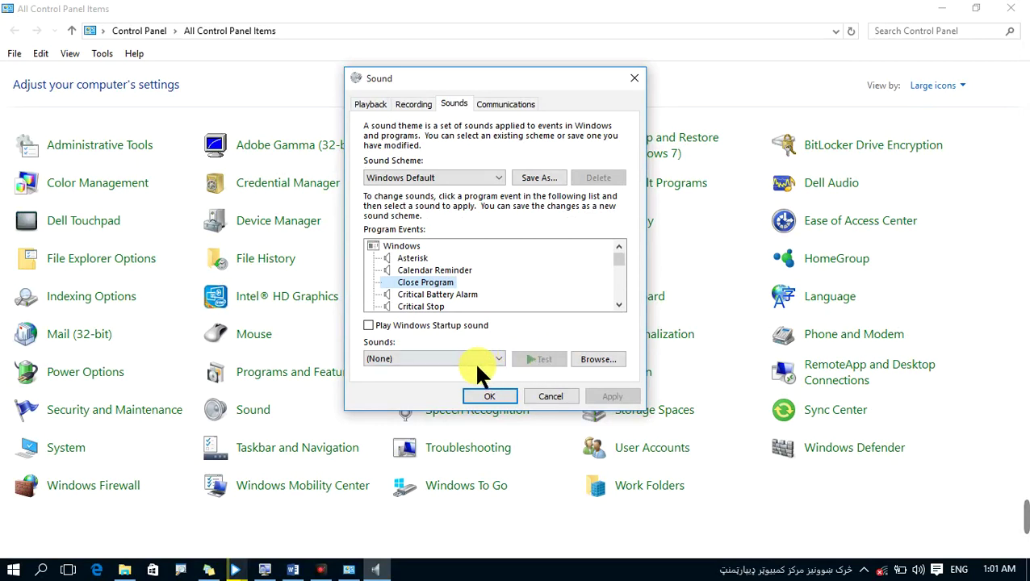
- Try Alarm07.wav and Ring05.wav as the Close Program sound, testing each
left_click(390, 361)
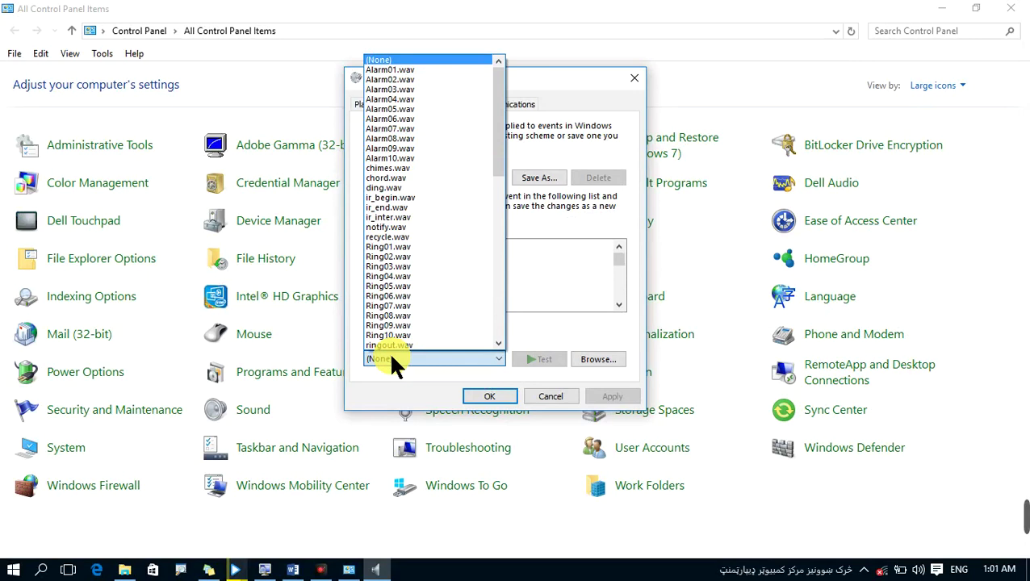
left_click(412, 128)
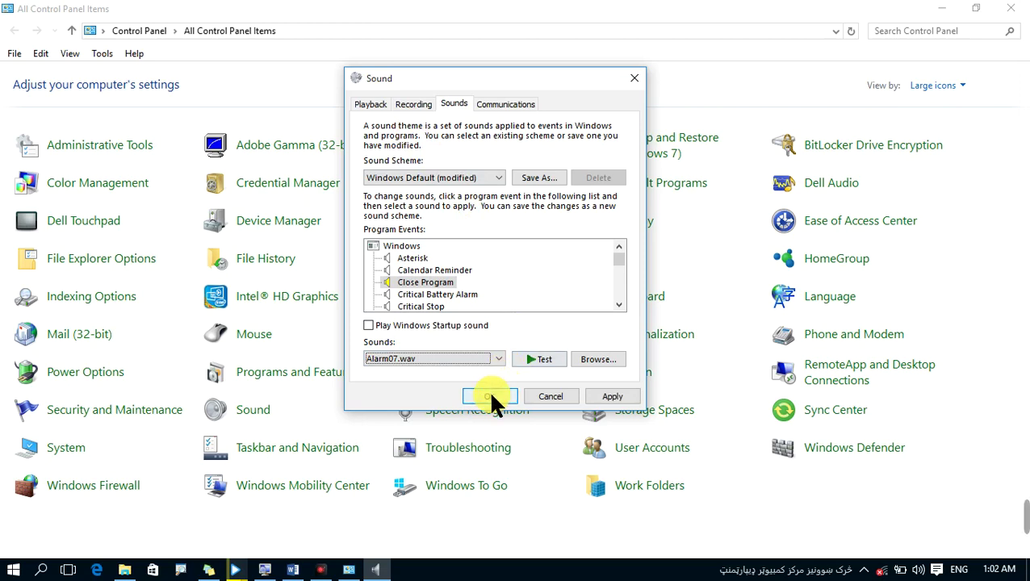
left_click(537, 359)
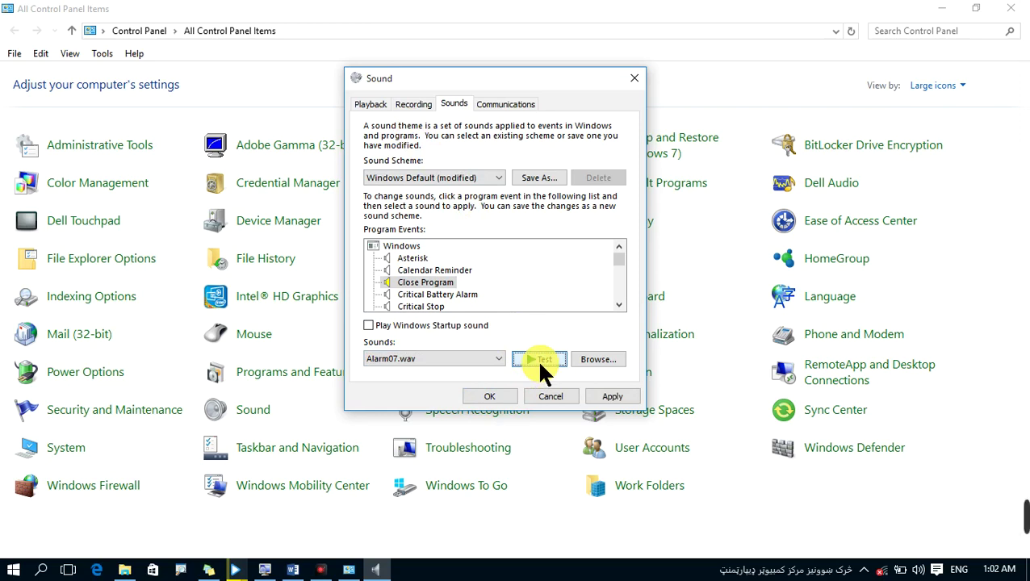
left_click(484, 359)
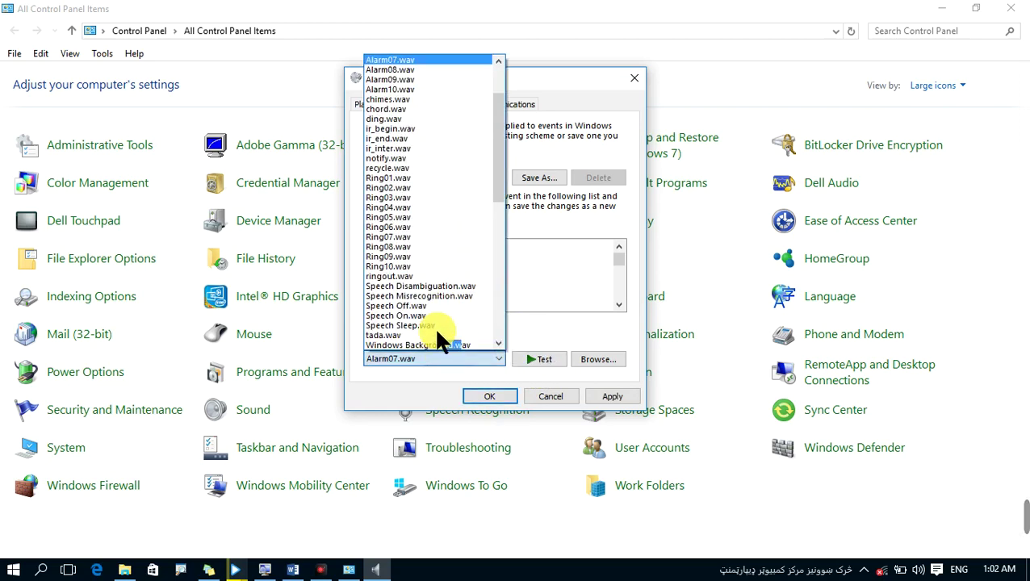
left_click(405, 214)
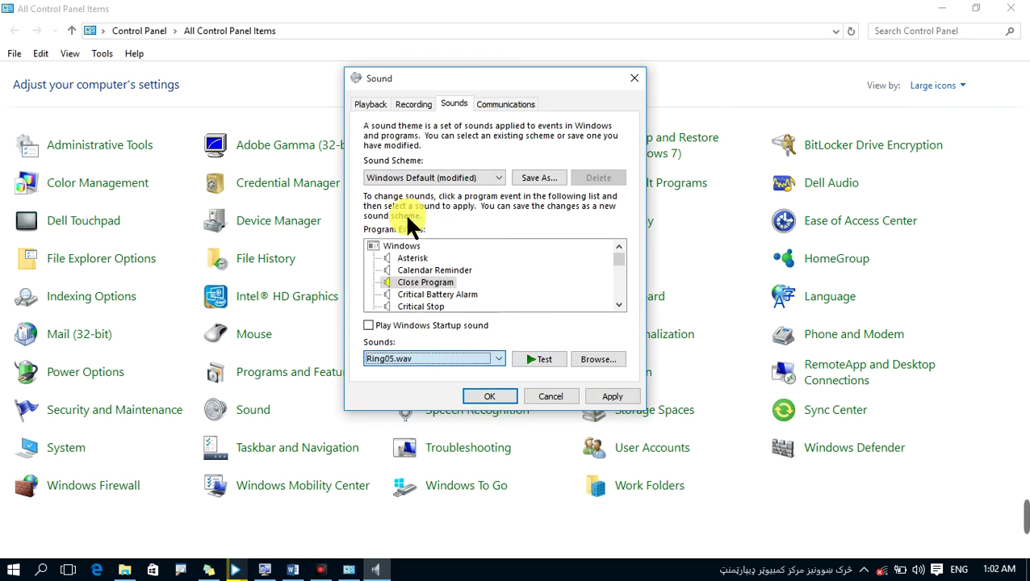
left_click(542, 360)
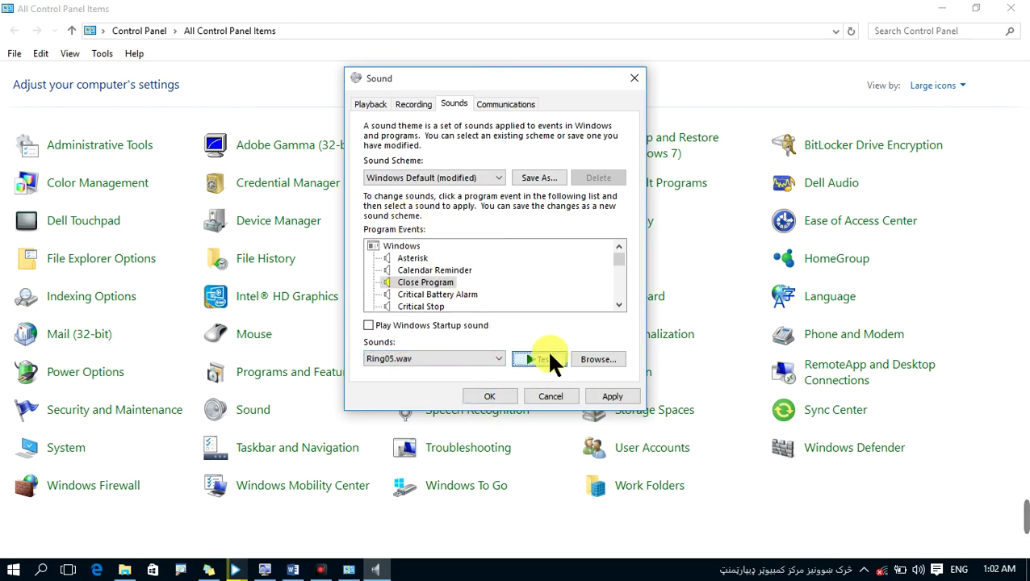
- Assign Speech Sleep.wav to Close Program, test it, and save with OK
left_click(465, 358)
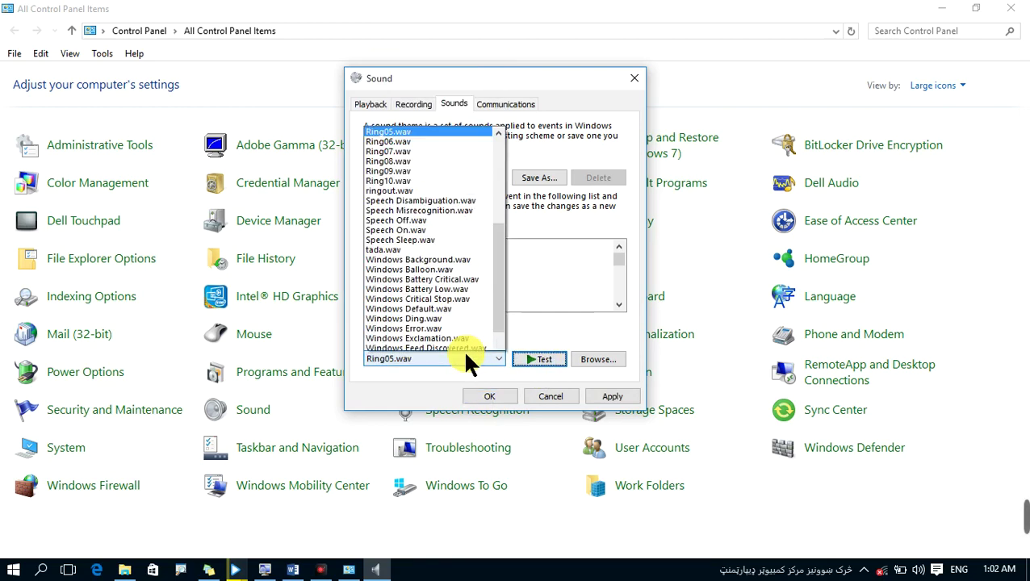
left_click(416, 168)
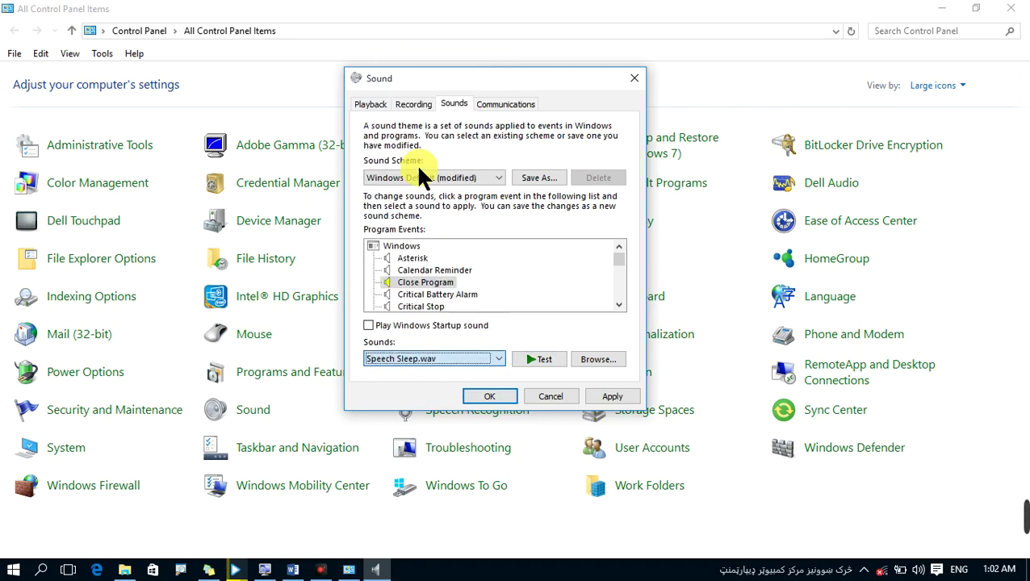
left_click(547, 363)
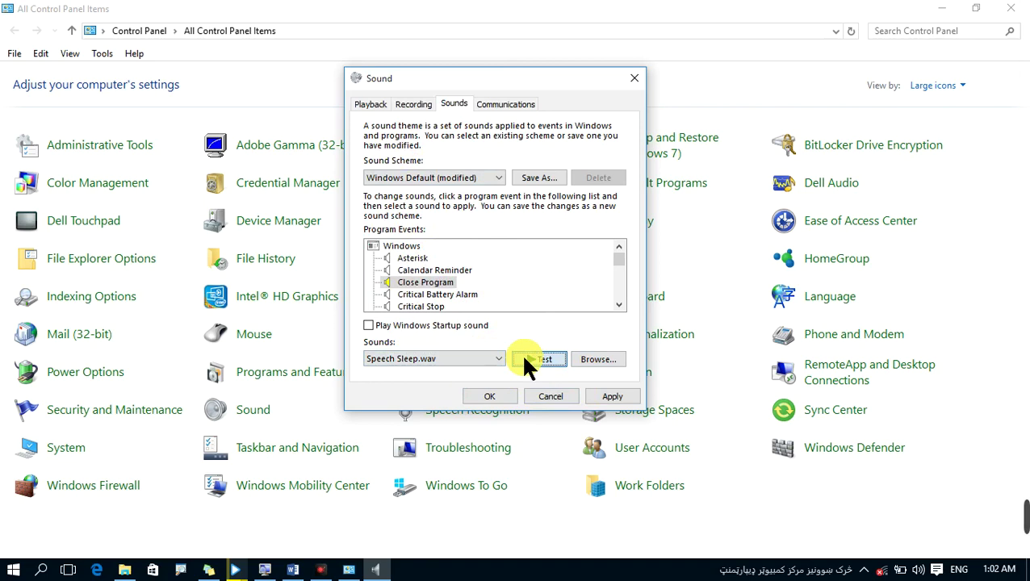
left_click(500, 393)
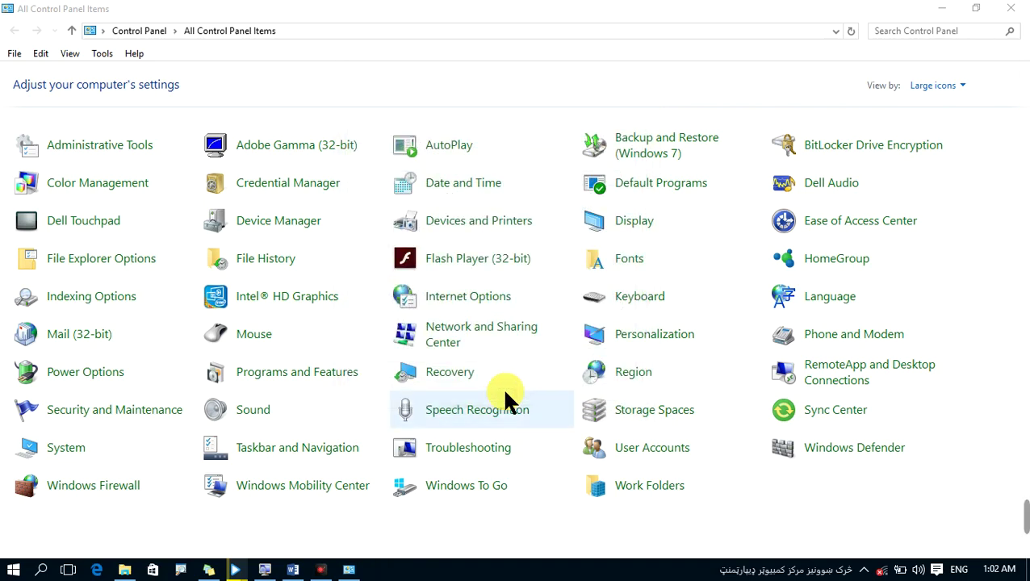
- Close Control Panel and refresh the desktop
left_click(1011, 8)
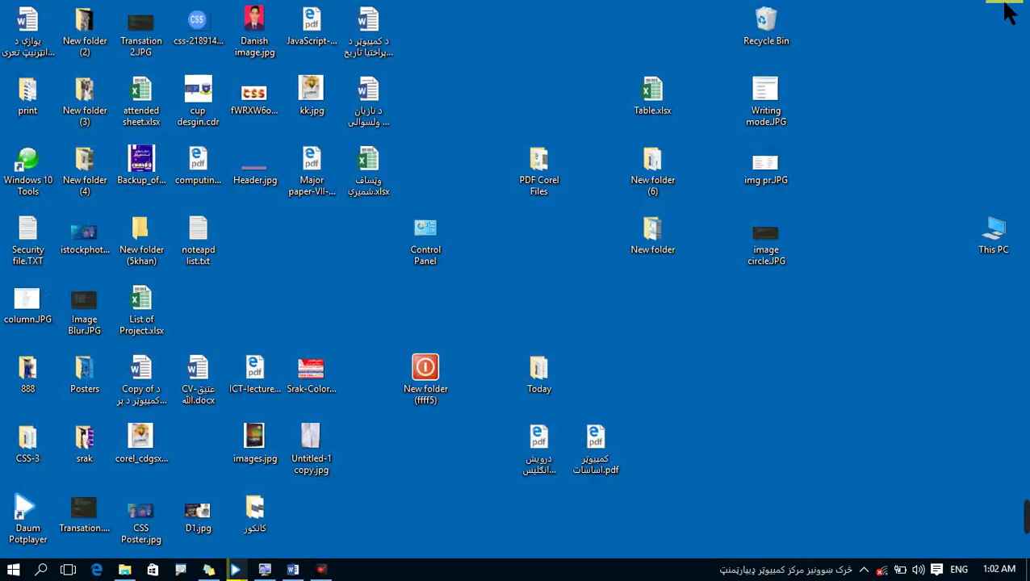
right_click(772, 332)
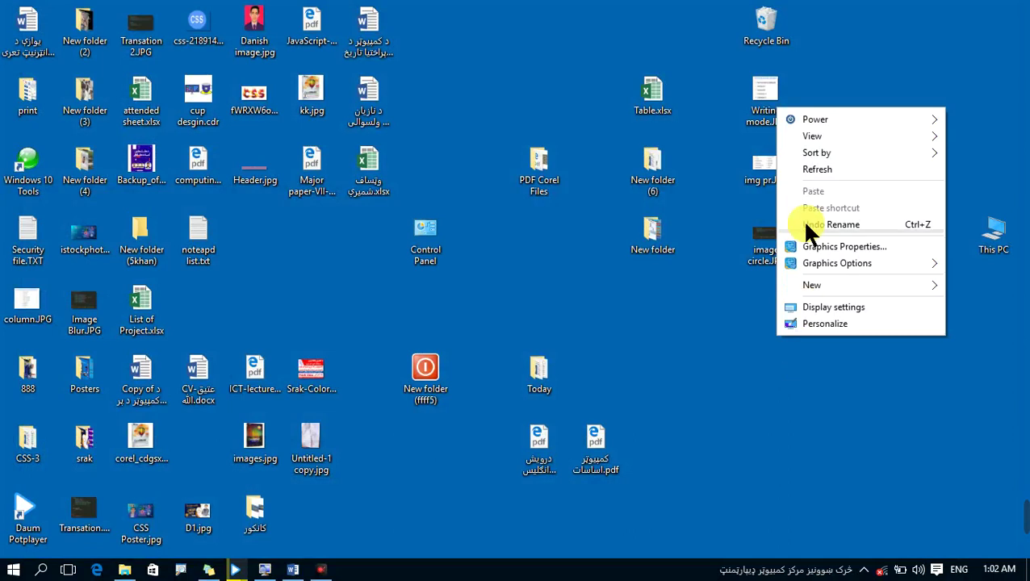
left_click(807, 169)
- Launch Notepad via Run with 'notepad', move it, then close it to hear the sound
key("super+r")
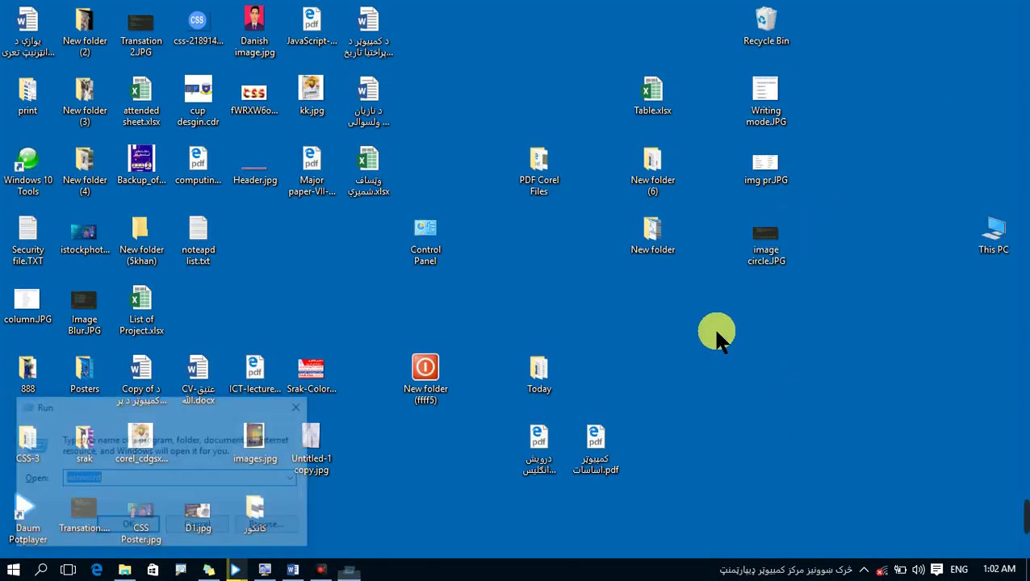
type("notepad")
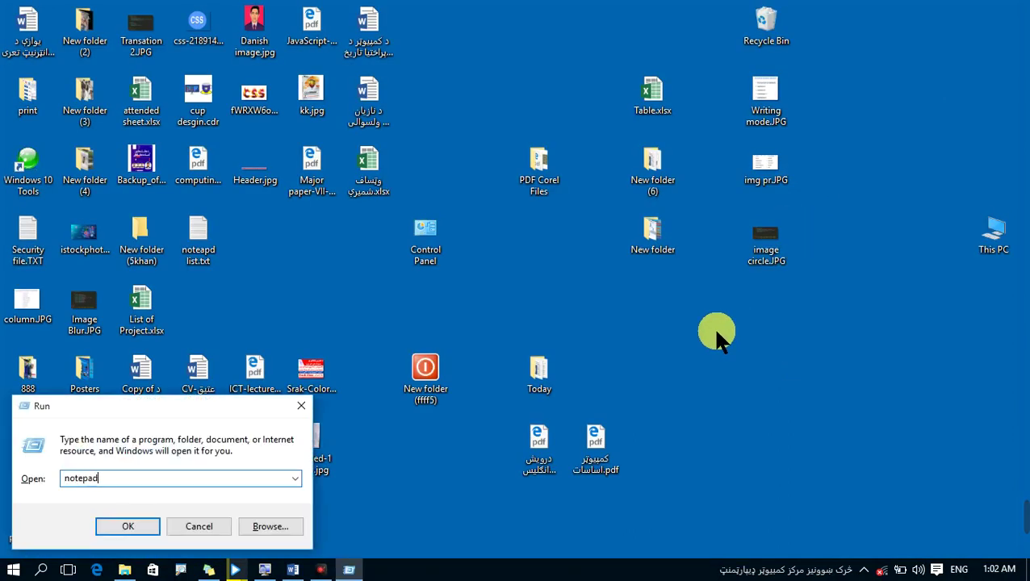
key("Return")
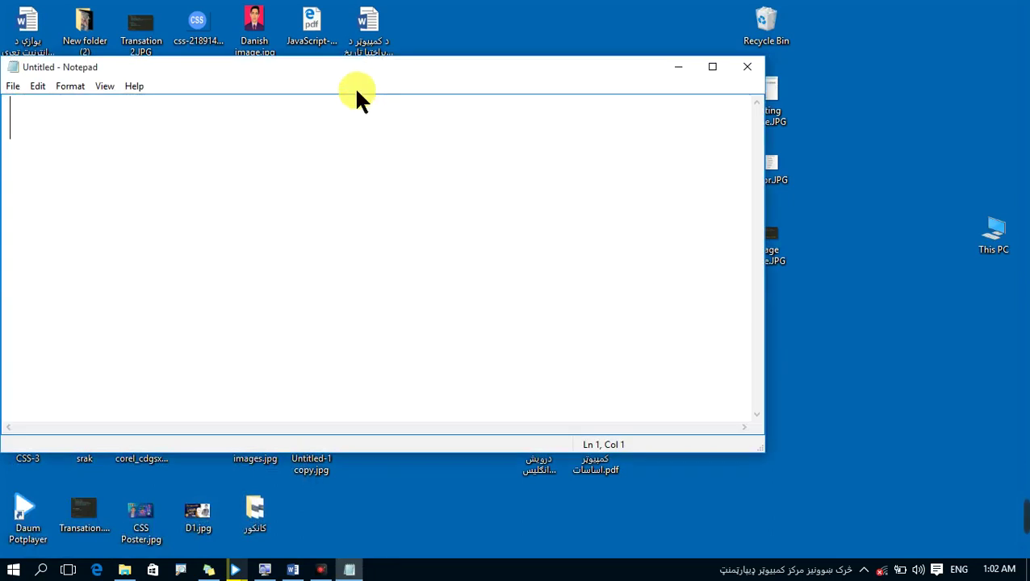
left_click_drag(381, 62, 613, 73)
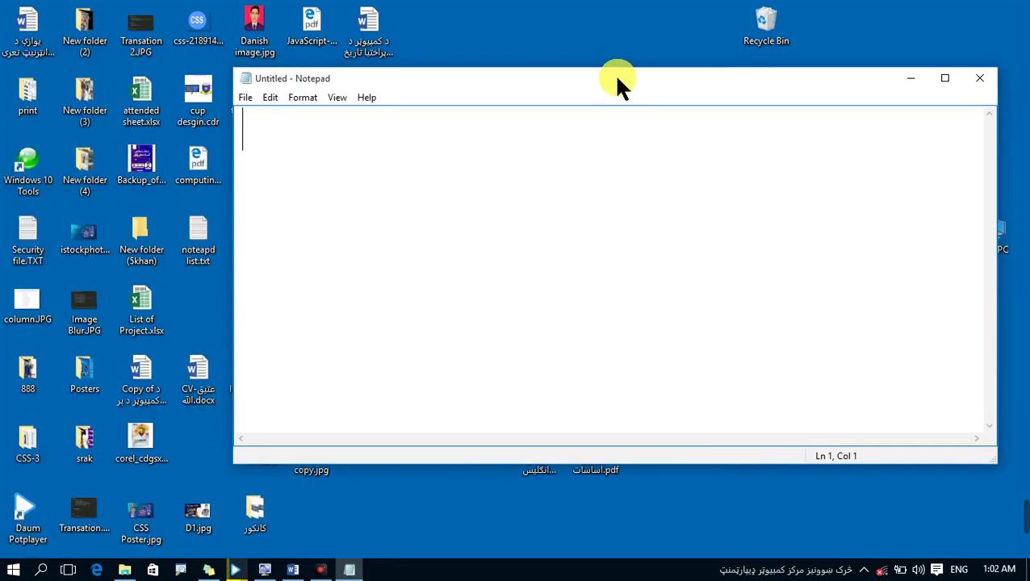
left_click(979, 84)
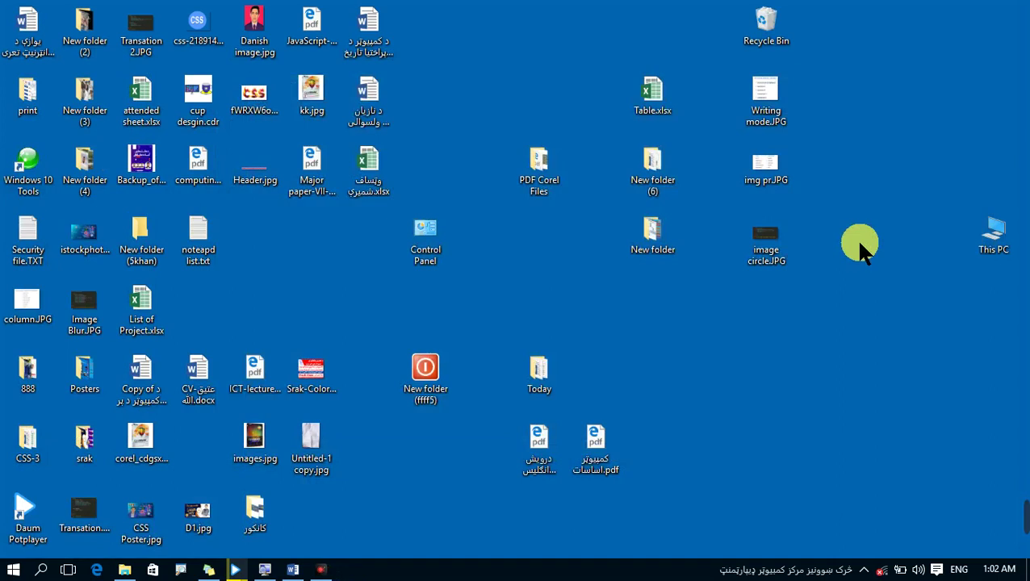
left_click(12, 570)
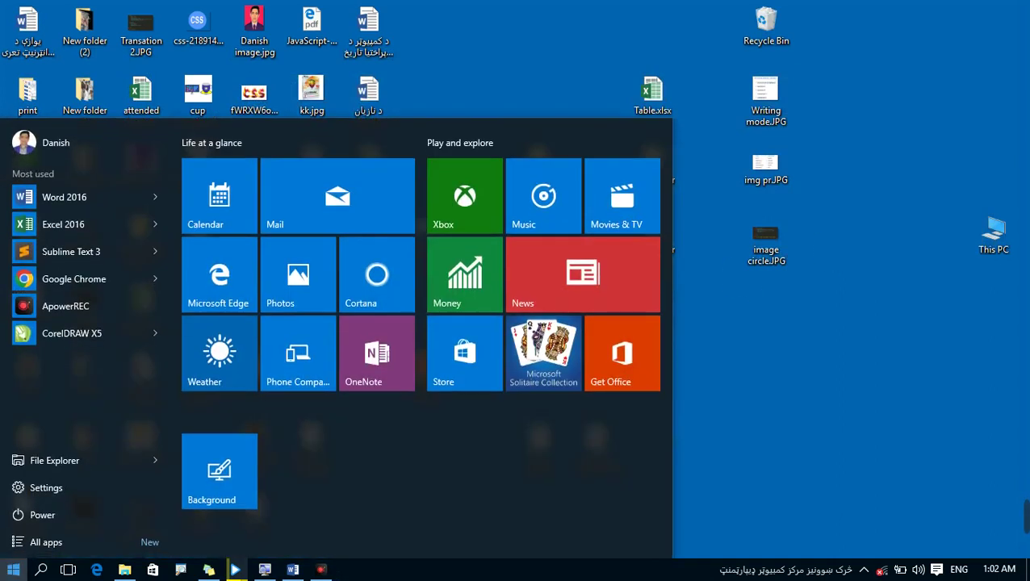
type("word")
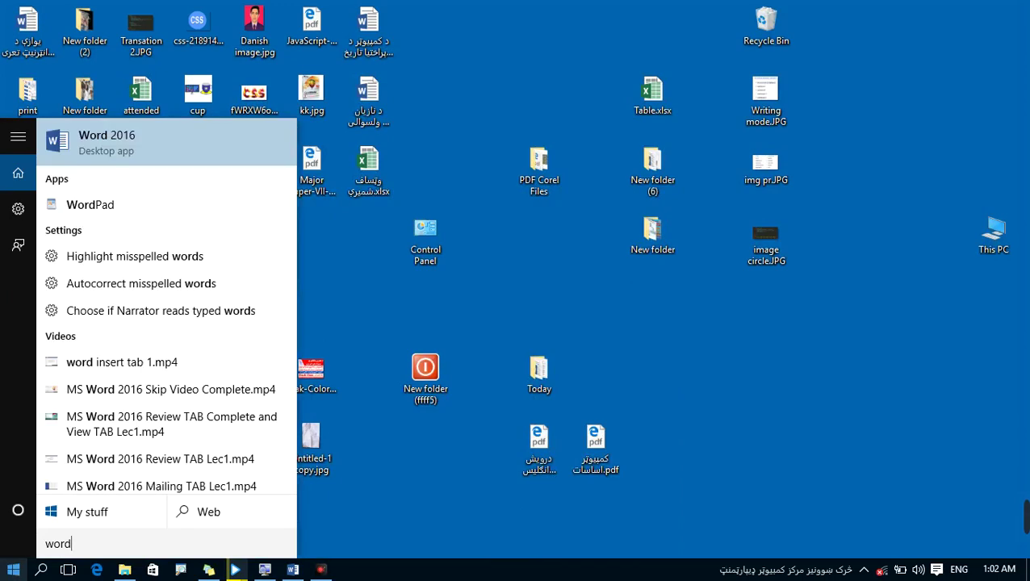
key("Down")
key("Return")
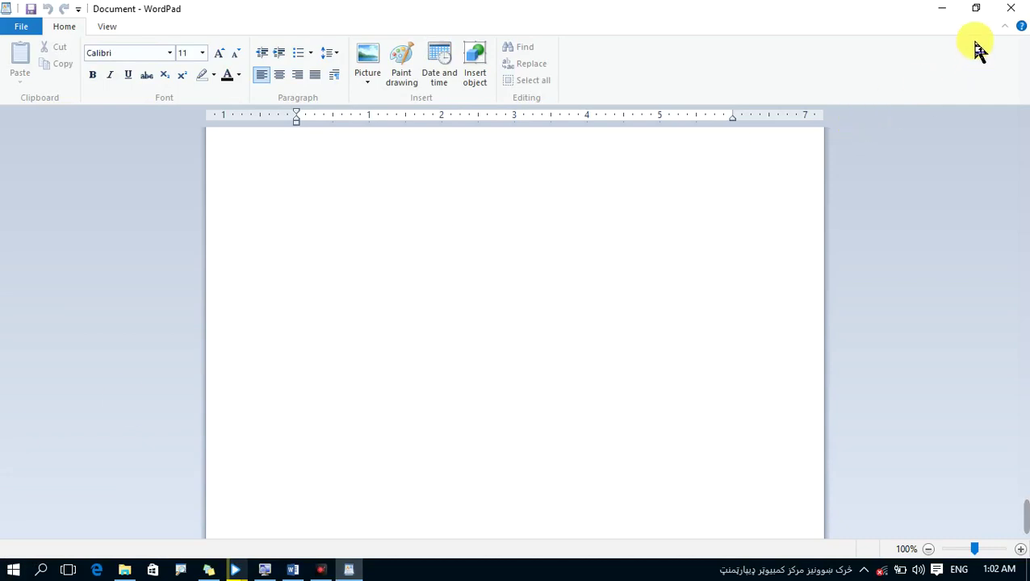
left_click(1011, 10)
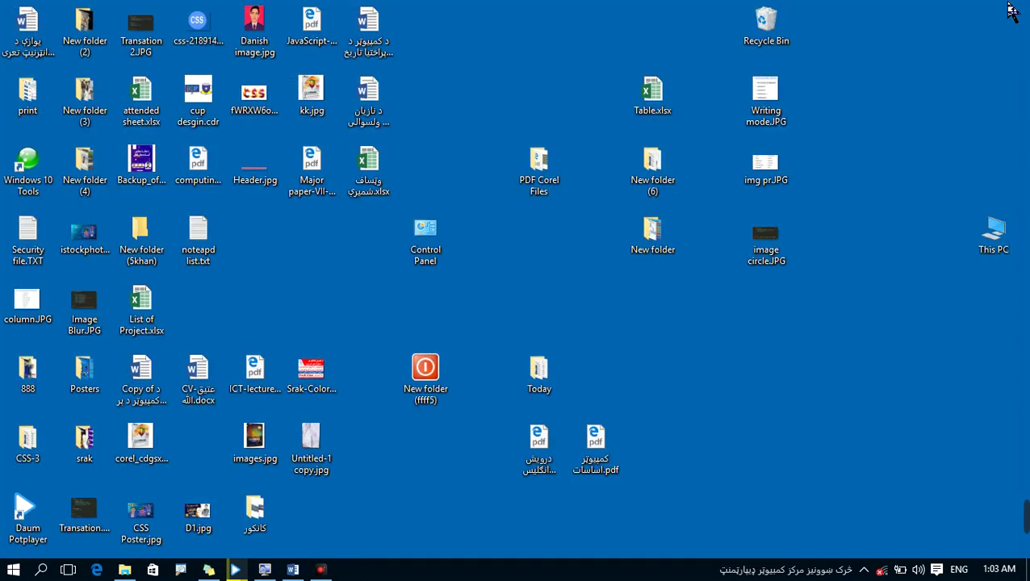
- Reopen the Sound event settings from Control Panel and select Close Program
double_click(413, 257)
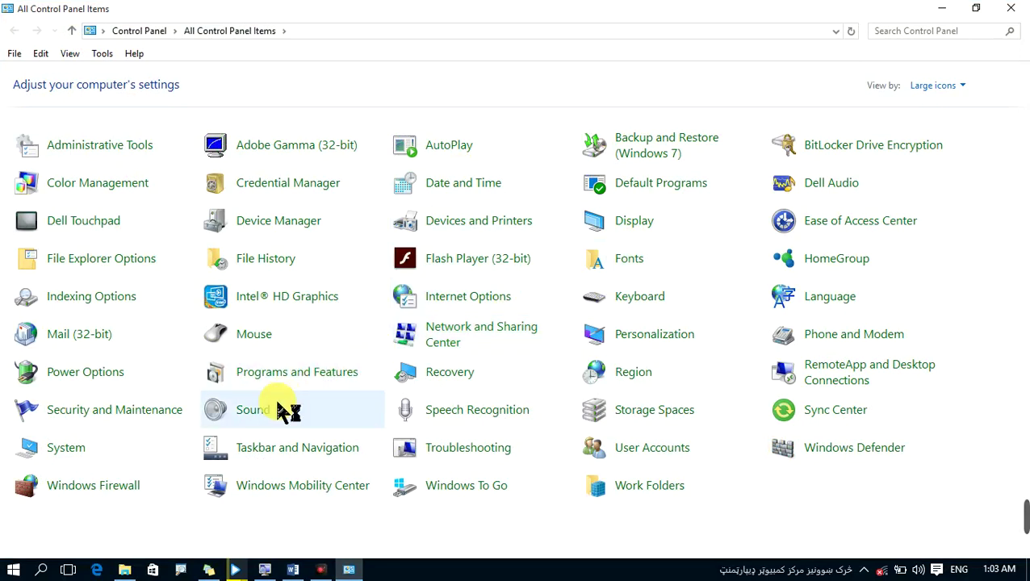
left_click(234, 155)
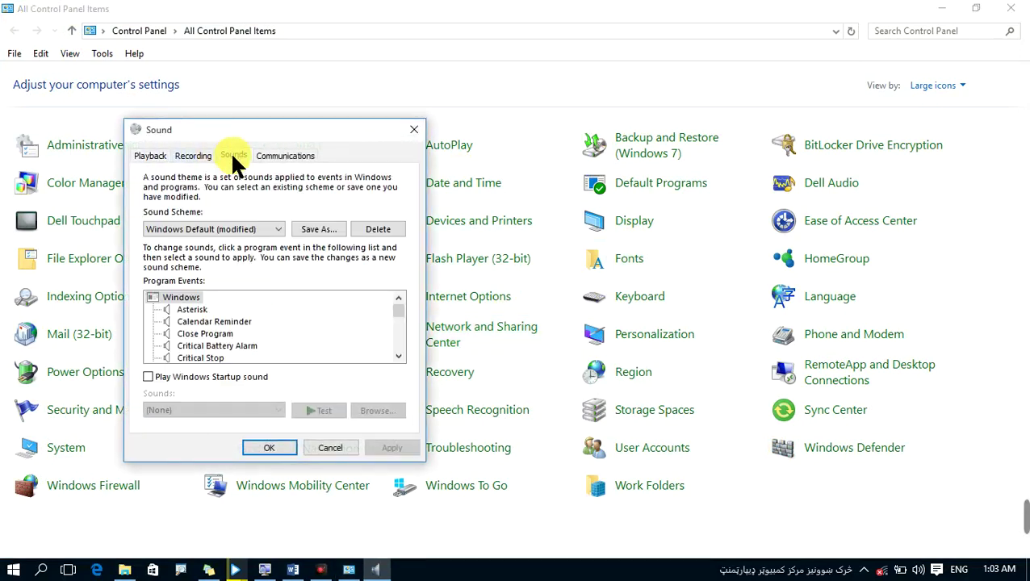
left_click(192, 333)
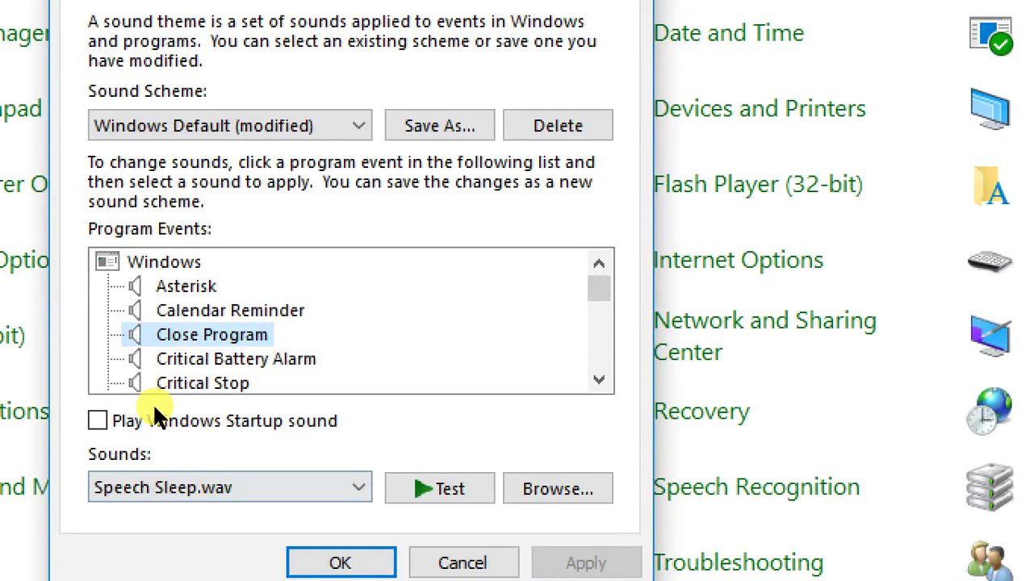
- Change the Close Program sound from Speech Sleep.wav to (None)
left_click(157, 488)
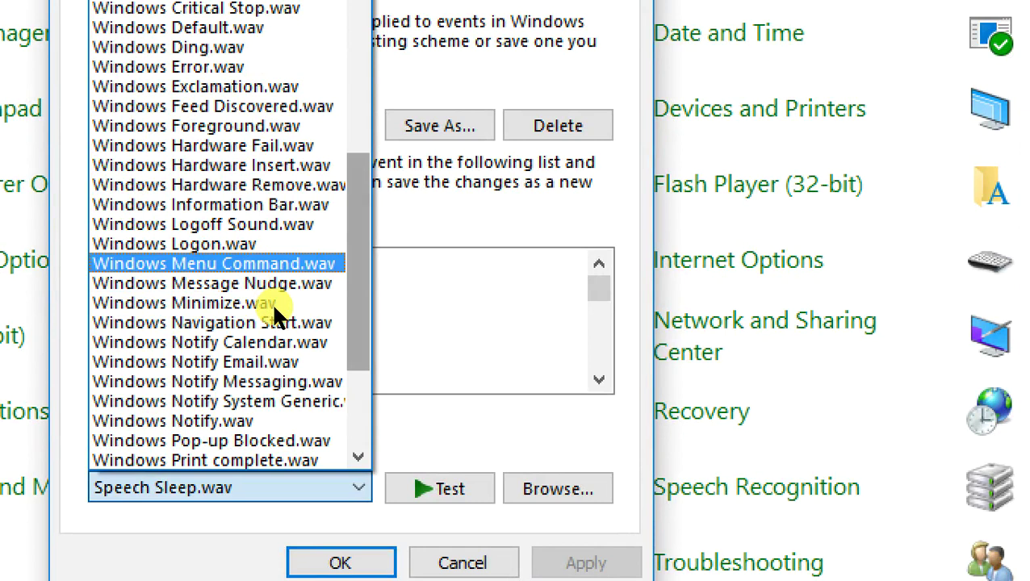
scroll(271, 301, "up", 5)
scroll(280, 251, "up", 3)
scroll(279, 205, "up", 3)
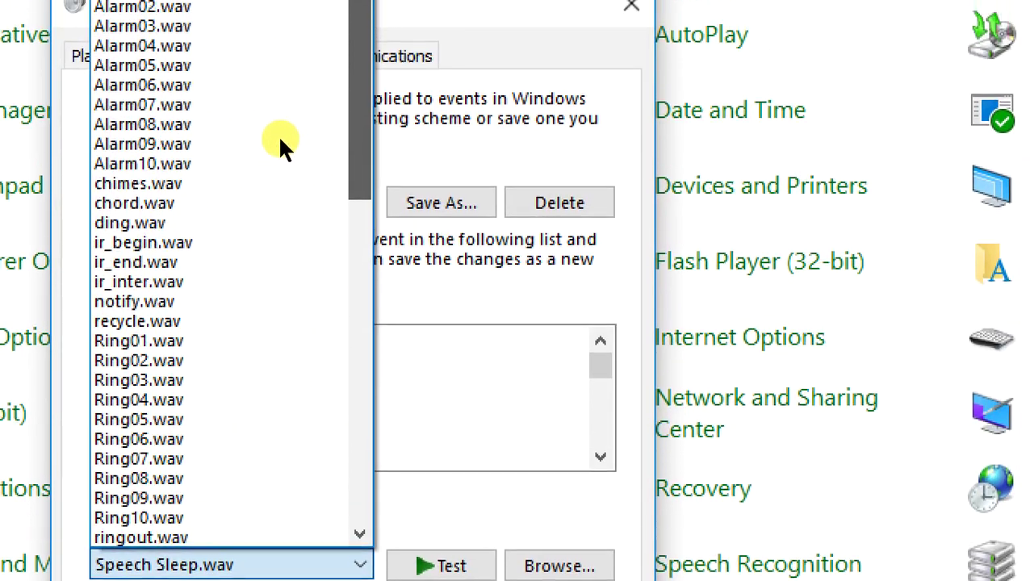
scroll(278, 134, "down", 12)
scroll(289, 168, "up", 8)
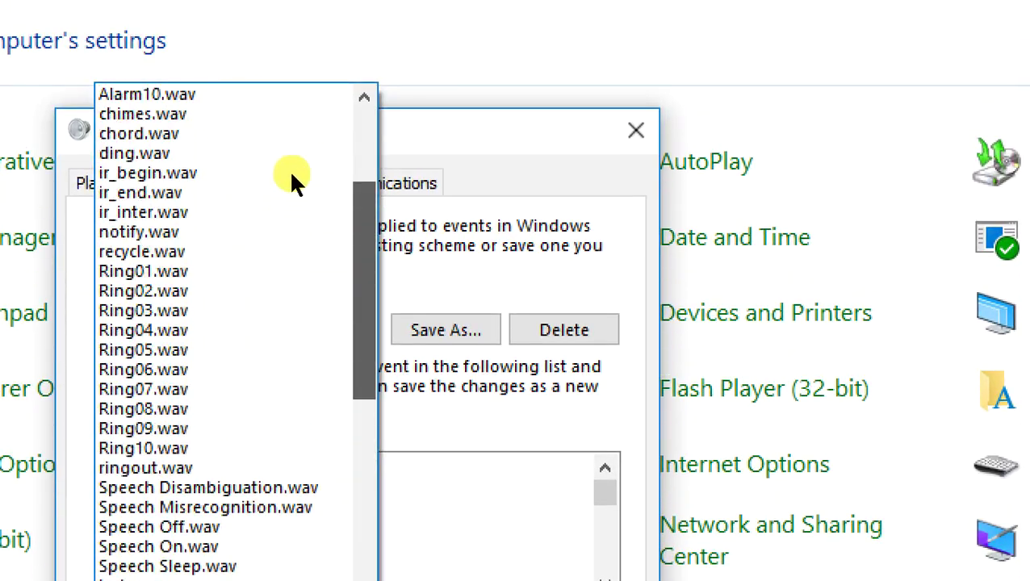
scroll(287, 128, "up", 4)
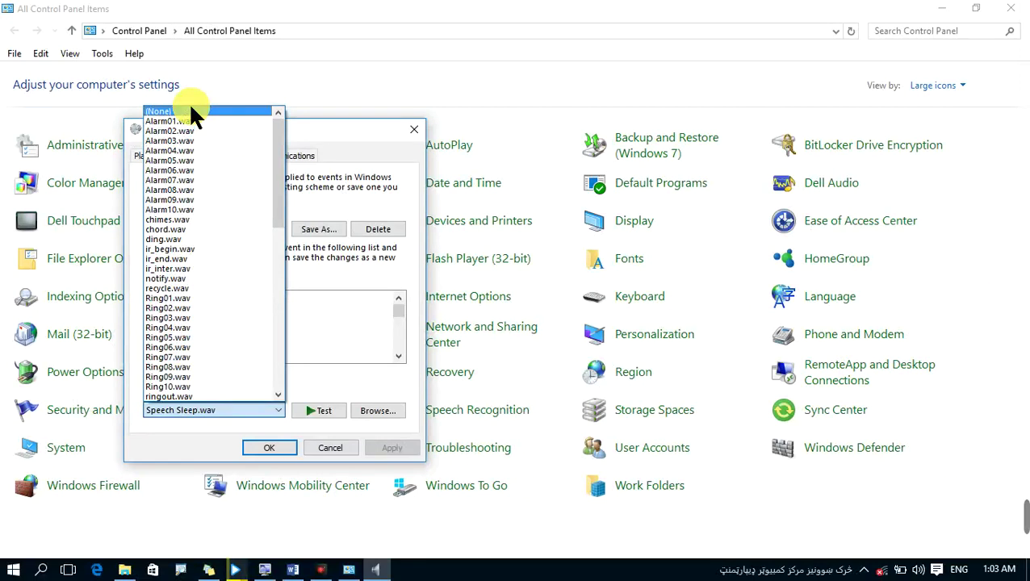
left_click(191, 108)
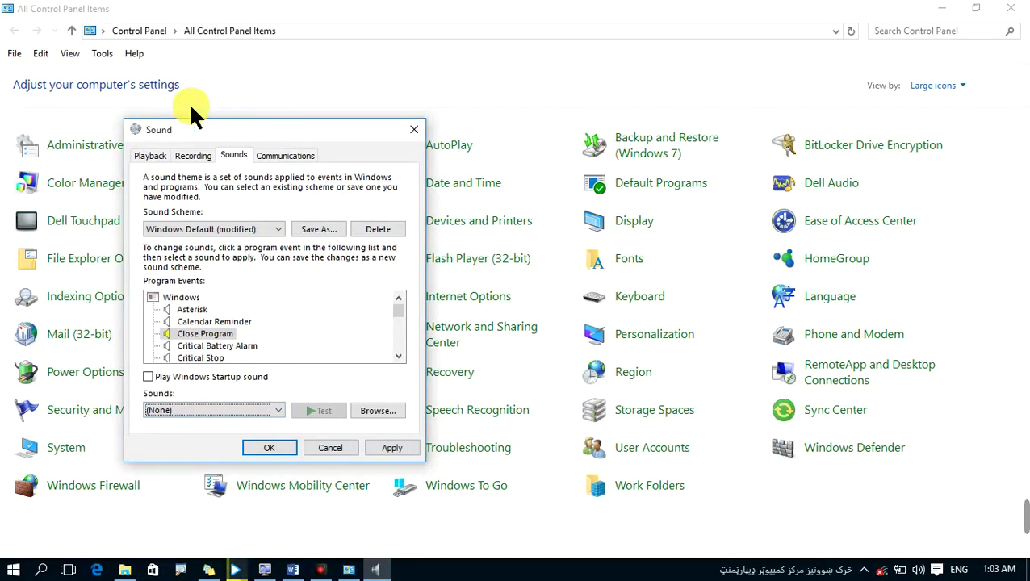
- Apply the Close Program (None) change, then click repeatedly in the Sound dialog
left_click(392, 450)
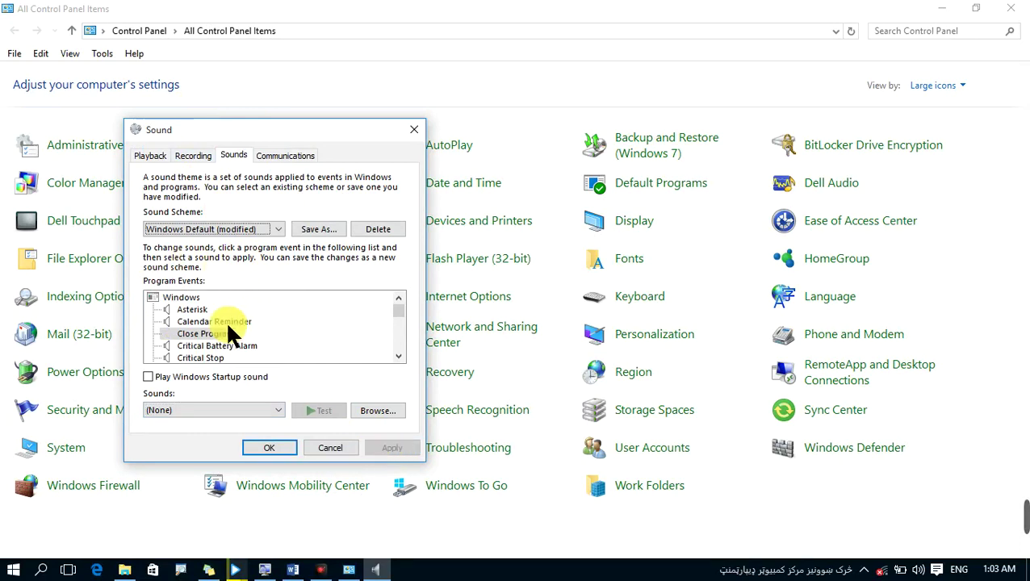
left_click(398, 355)
left_click(399, 355)
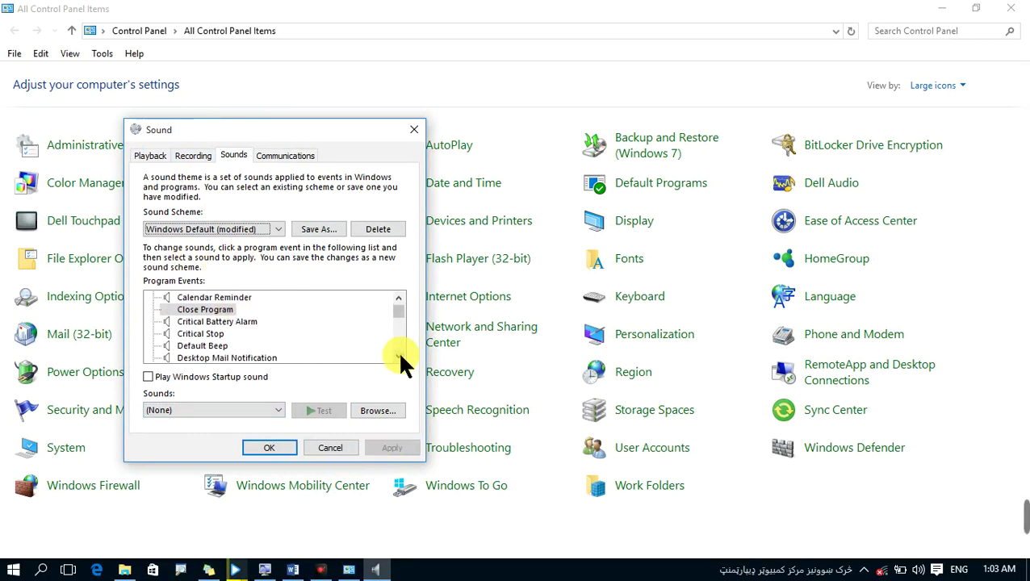
left_click(399, 355)
left_click(399, 355)
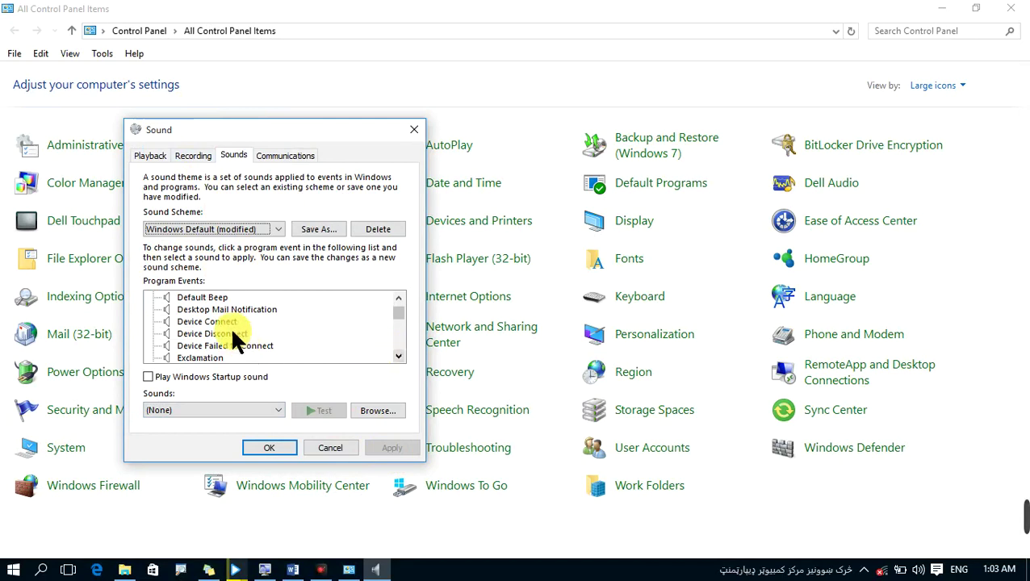
- Preview the Device Connect and Device Disconnect event sounds
left_click(209, 321)
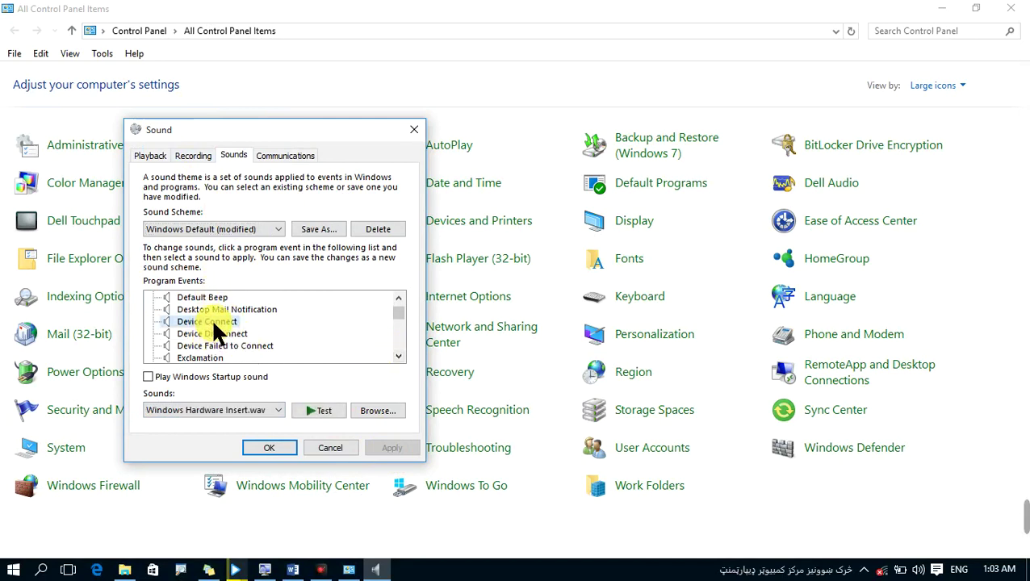
left_click(313, 414)
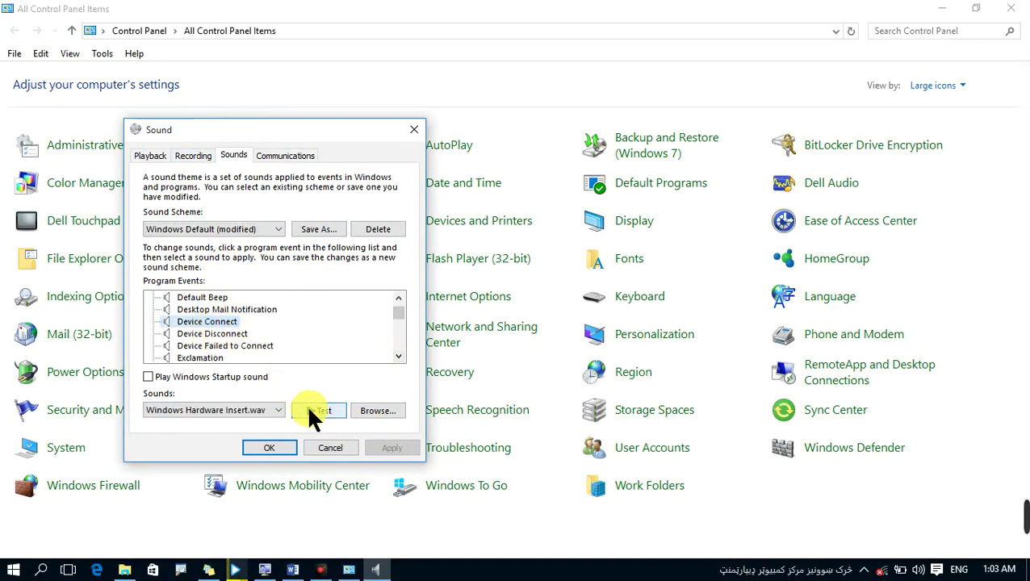
left_click(224, 330)
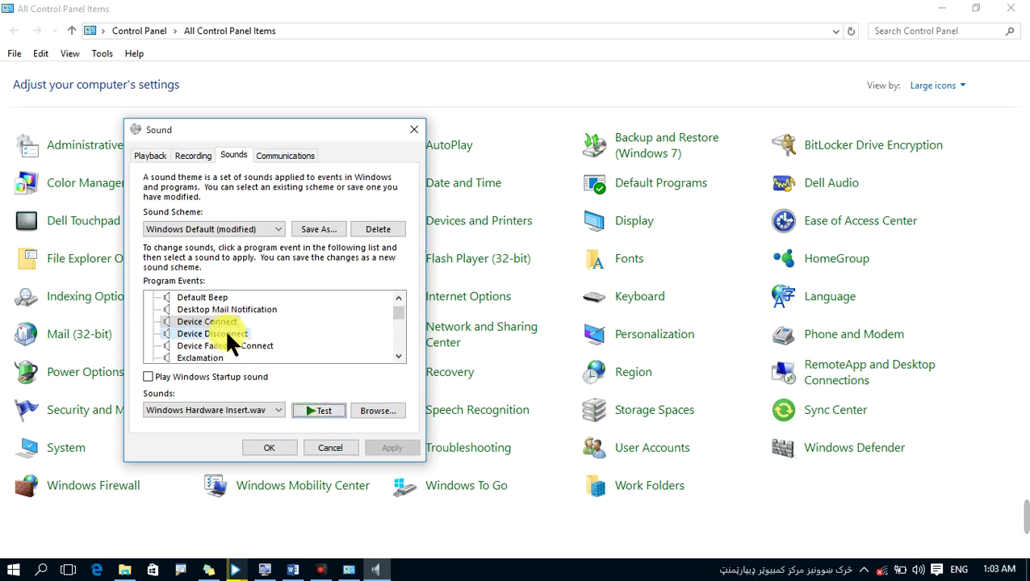
left_click(311, 407)
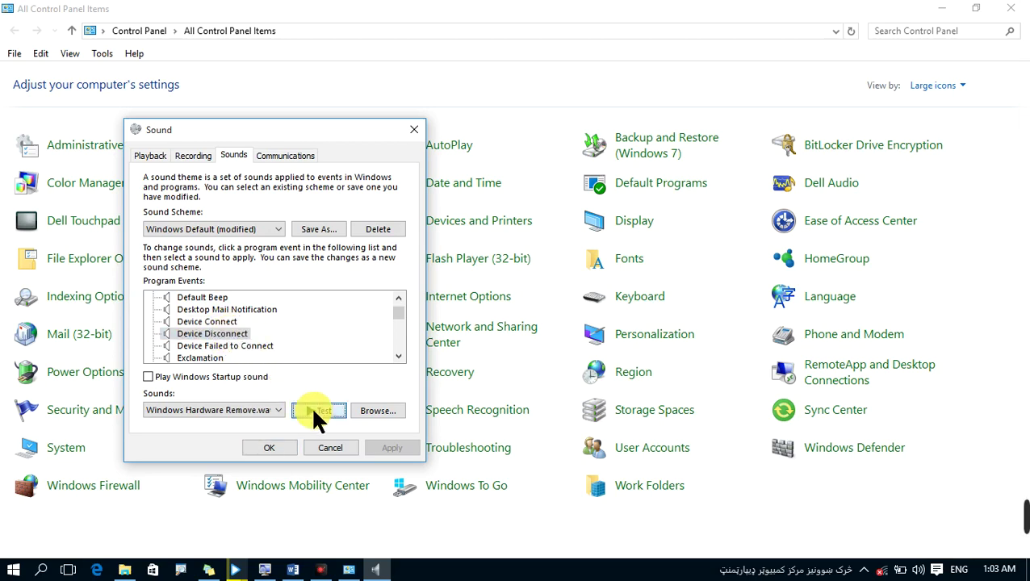
- Reselect Device Connect, check its sound list without changing it, and click repeatedly in the dialog
left_click(225, 319)
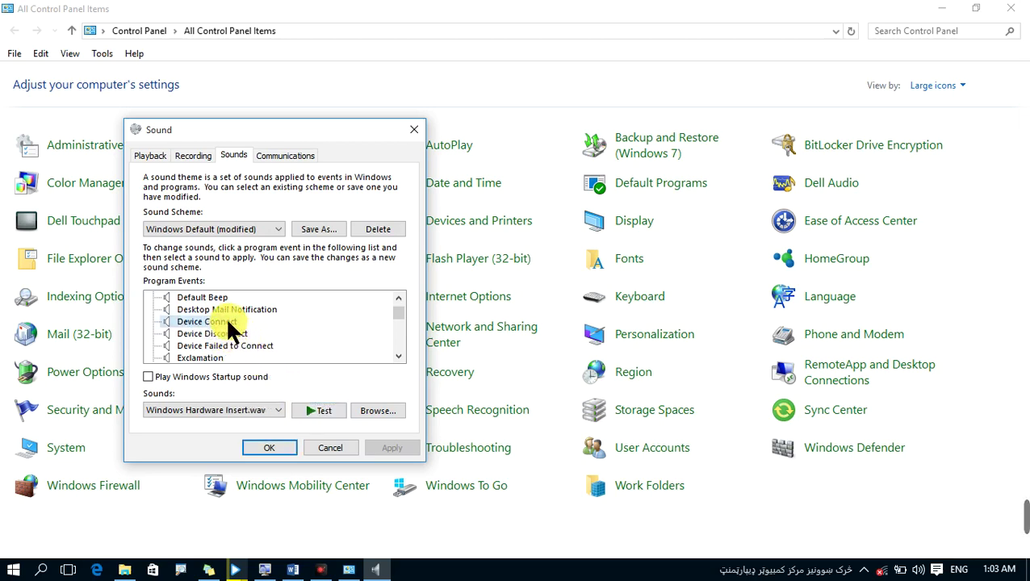
left_click(237, 410)
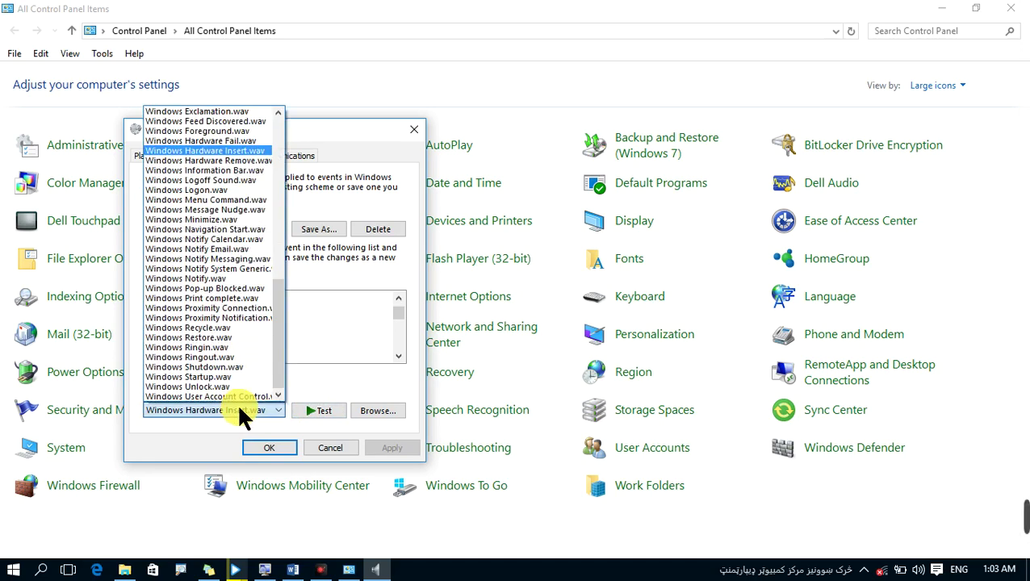
left_click(363, 391)
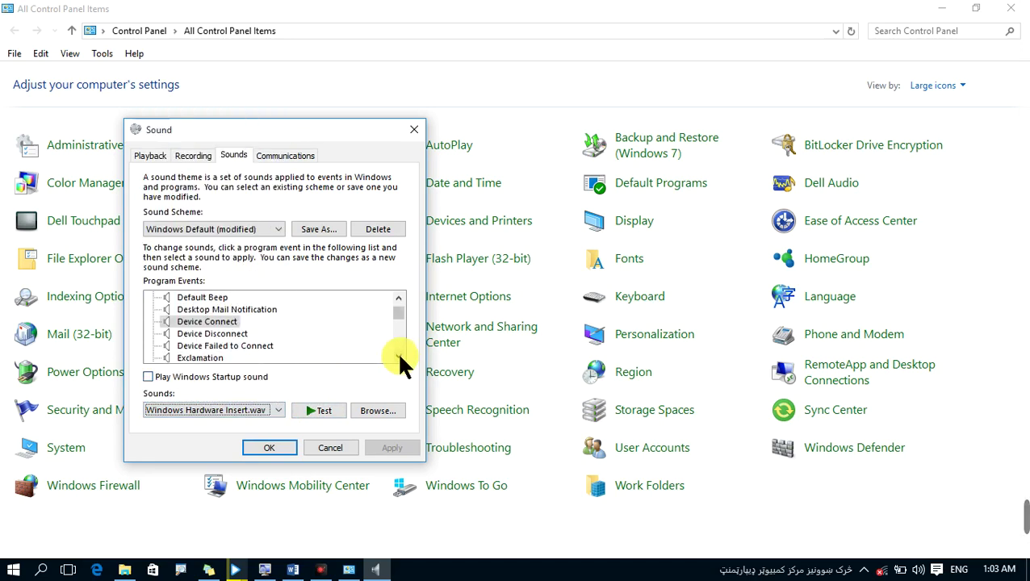
left_click(398, 358)
left_click(398, 358)
left_click(398, 357)
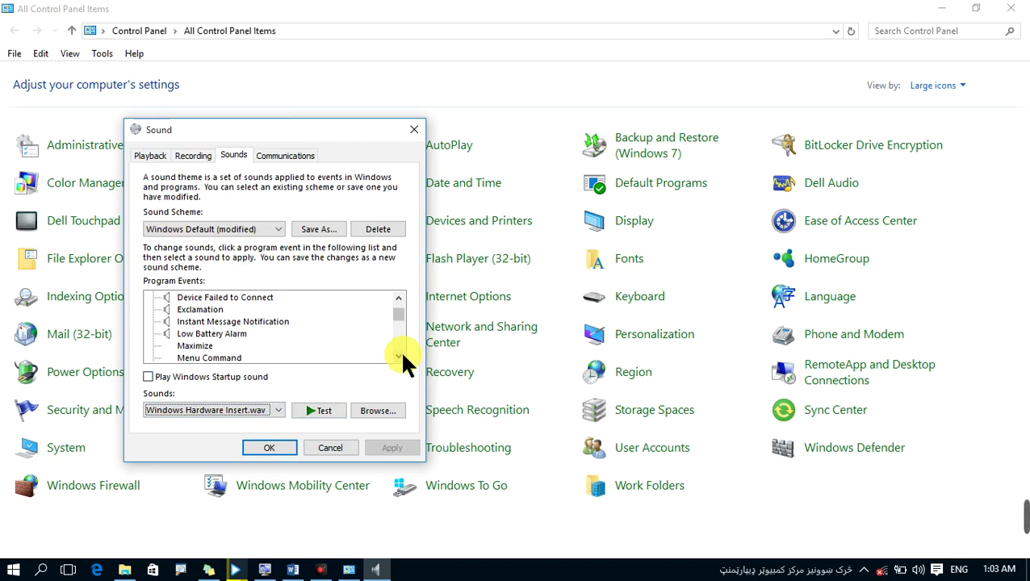
left_click(398, 358)
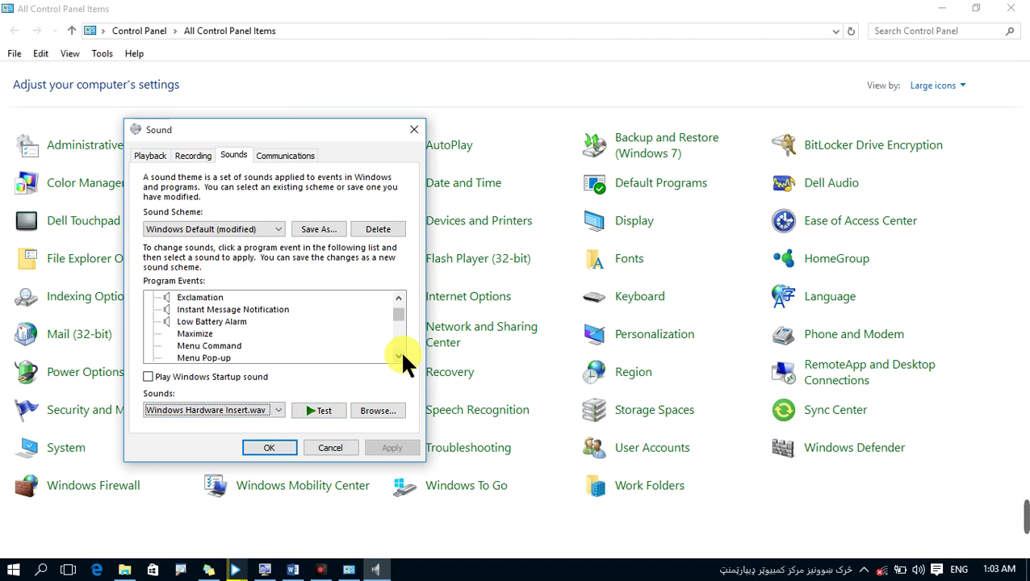
left_click(398, 358)
left_click(397, 357)
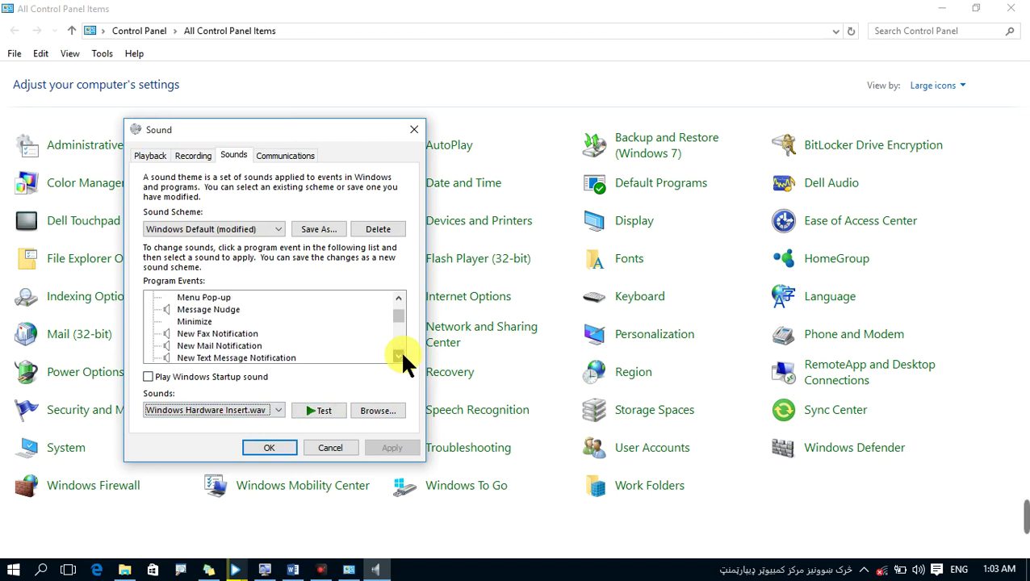
left_click(398, 356)
left_click(398, 356)
left_click(398, 356)
left_click(398, 356)
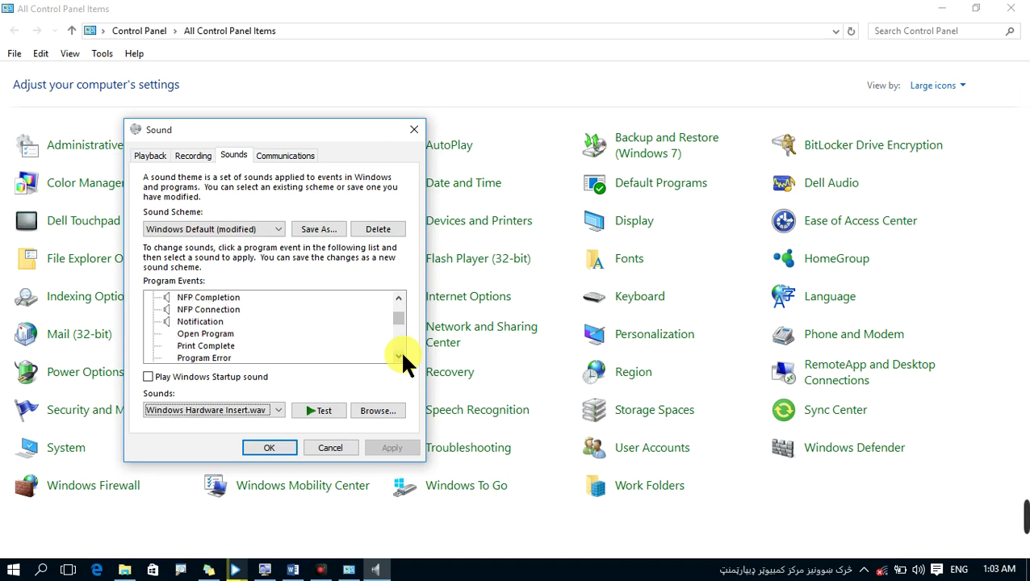
- Assign Alarm03.wav to Open Program, test it, and save with OK
left_click(204, 335)
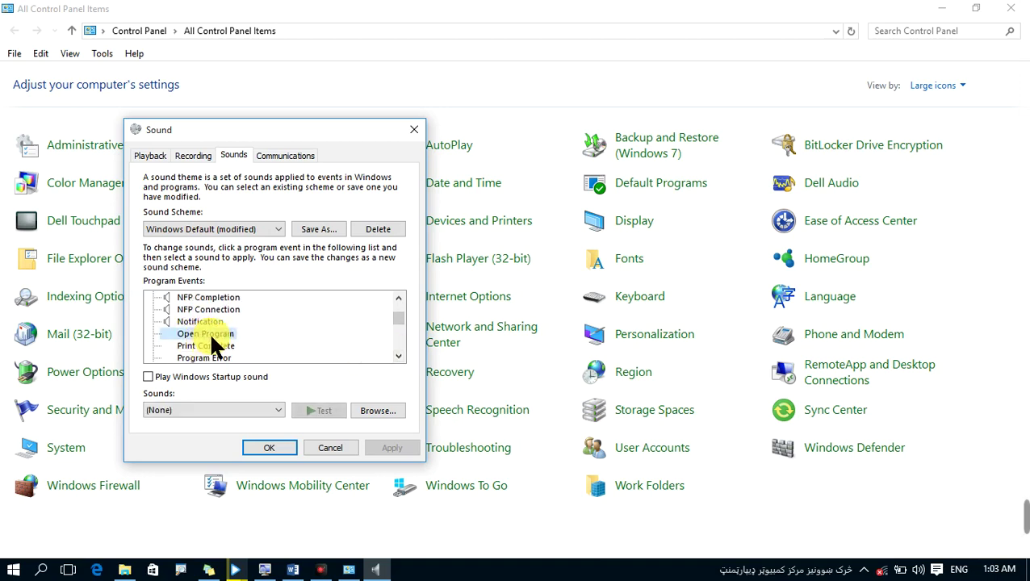
left_click(265, 410)
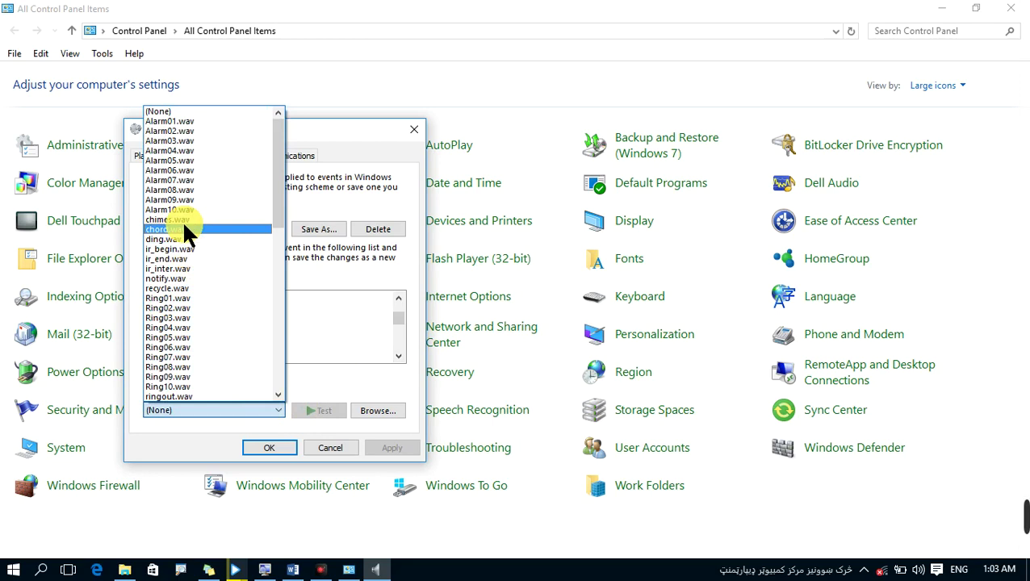
left_click(174, 140)
left_click(331, 410)
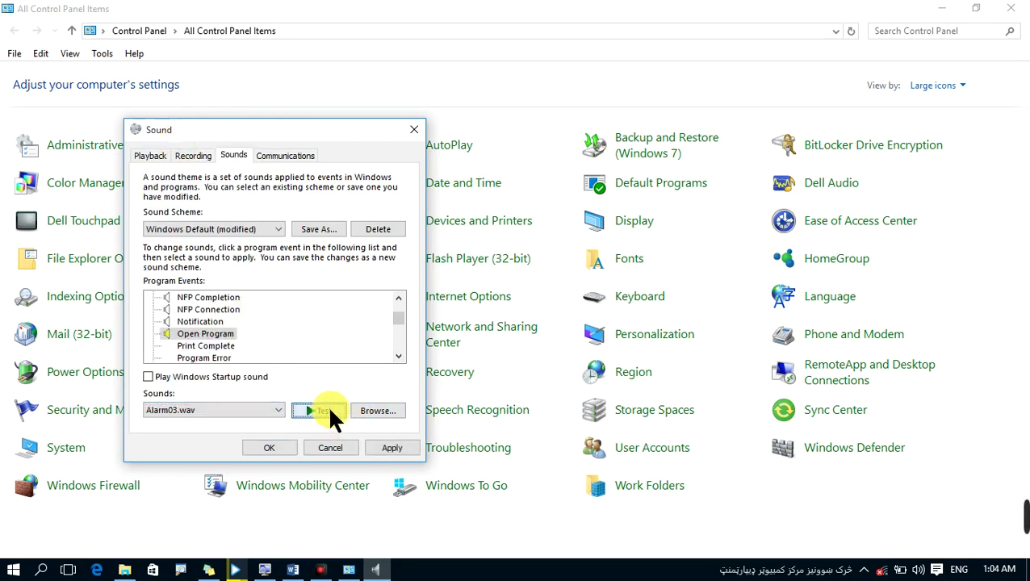
left_click(274, 446)
- Close Control Panel and refresh the desktop
left_click(1018, 7)
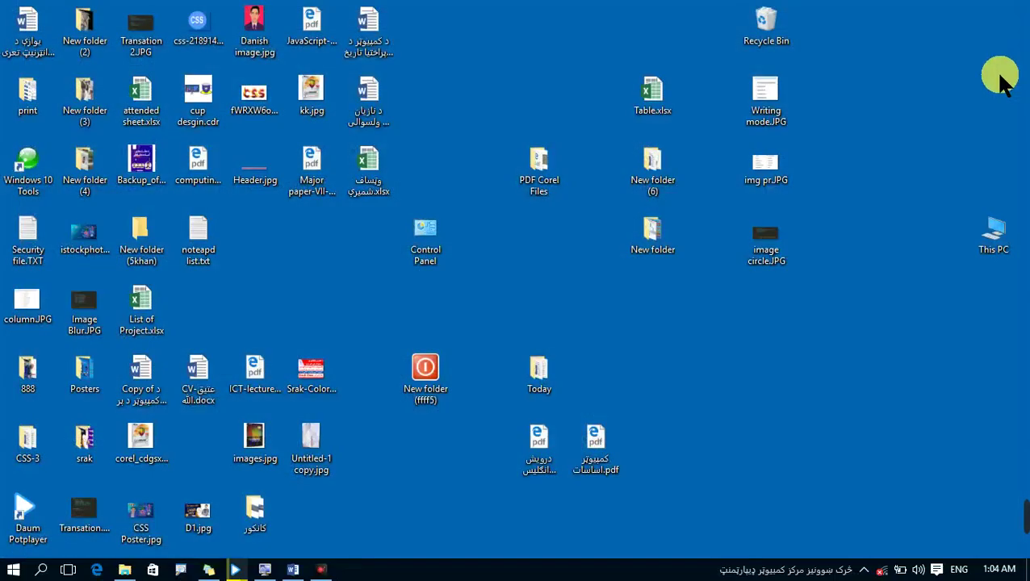
right_click(562, 229)
left_click(594, 291)
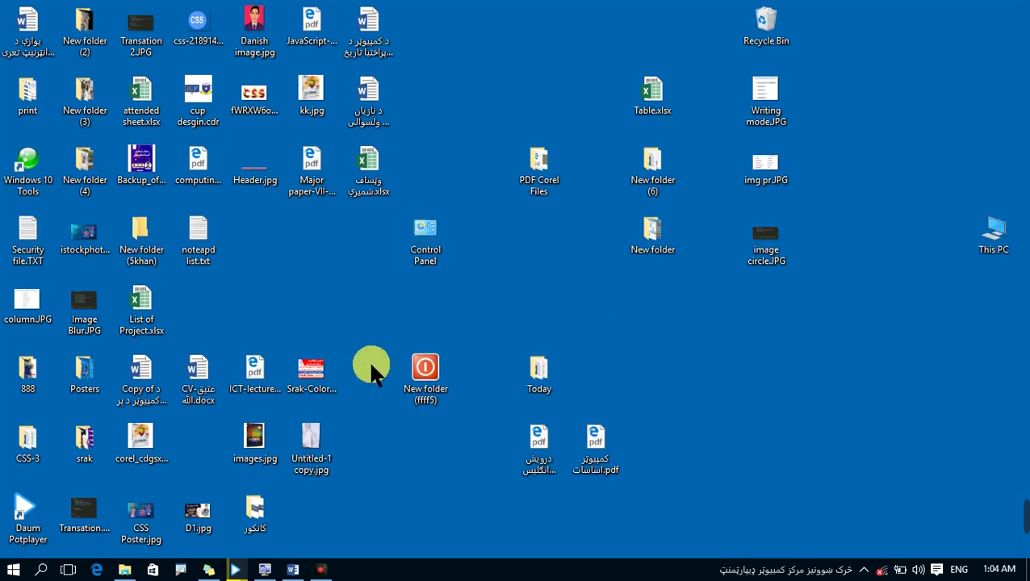
- Launch Excel 2016 from Start search, close it, then reopen Control Panel from the desktop
key("super")
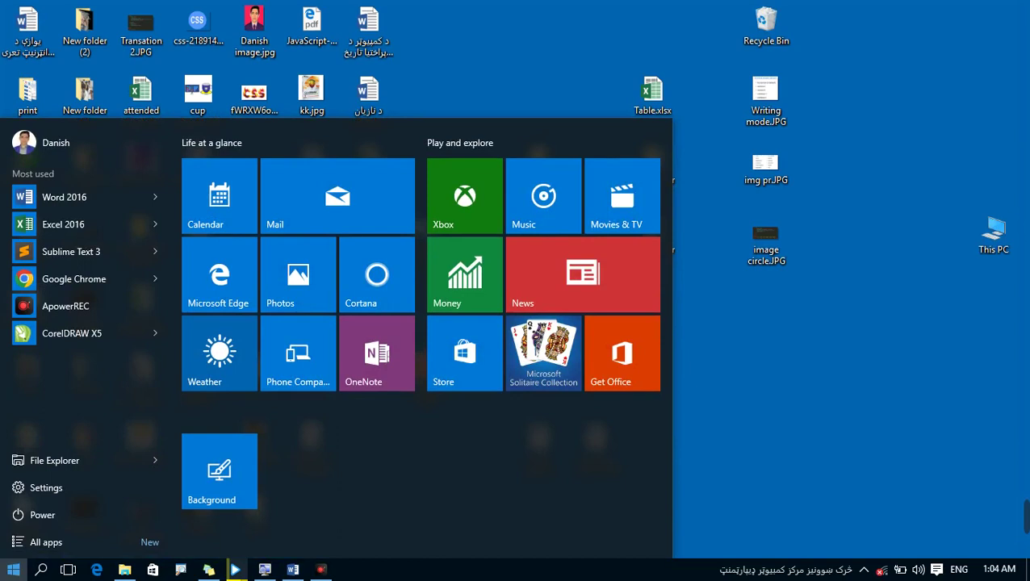
type("excel")
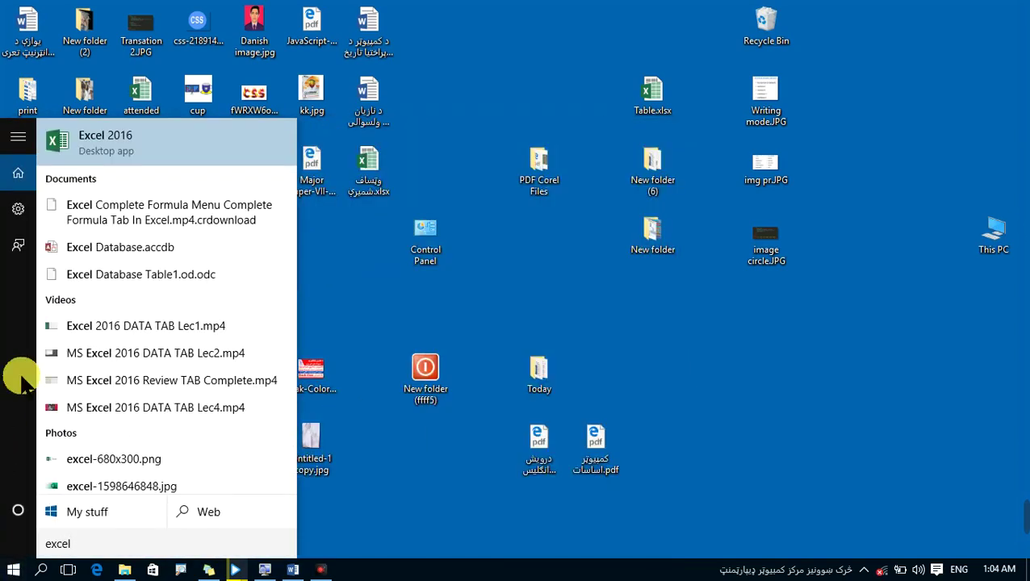
left_click(124, 147)
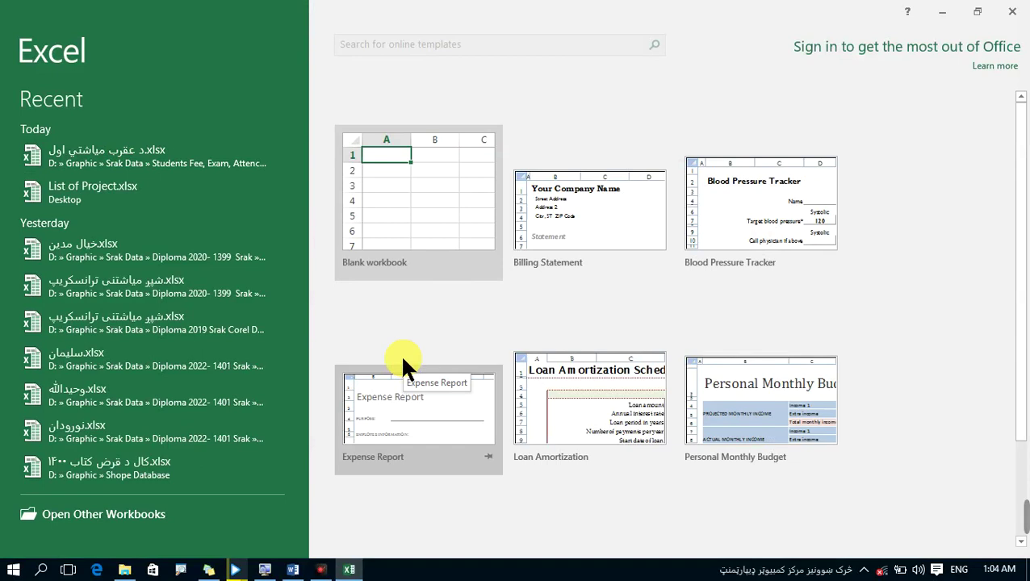
left_click(1013, 14)
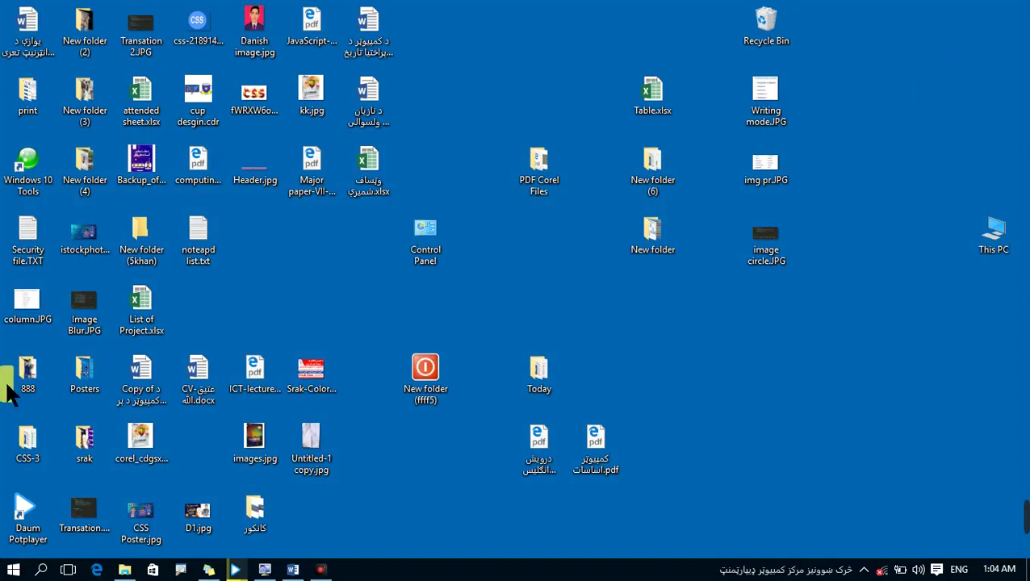
double_click(408, 238)
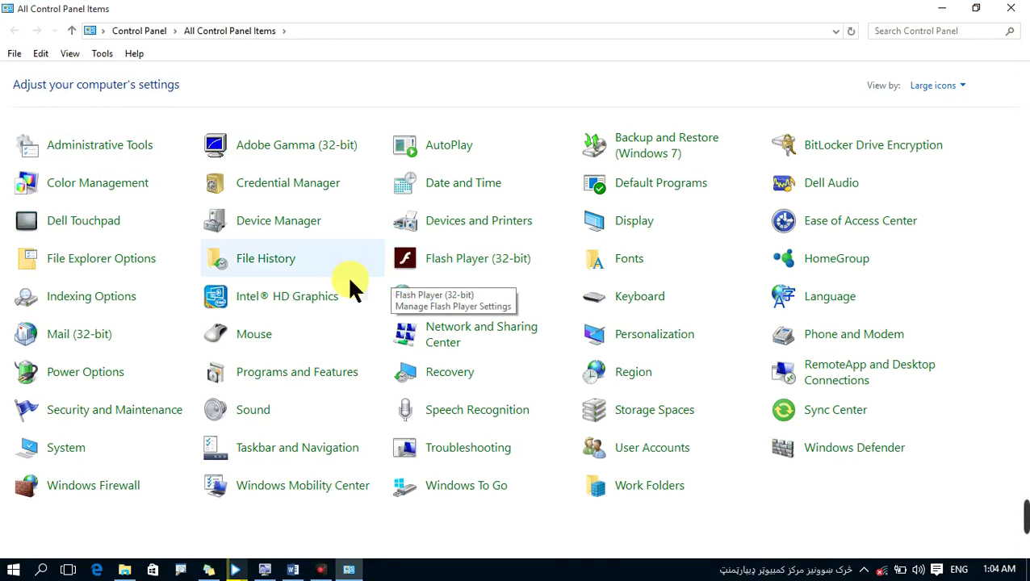
- Reopen the Sound dialog, centre it on screen, and show its Sounds page
left_click(274, 410)
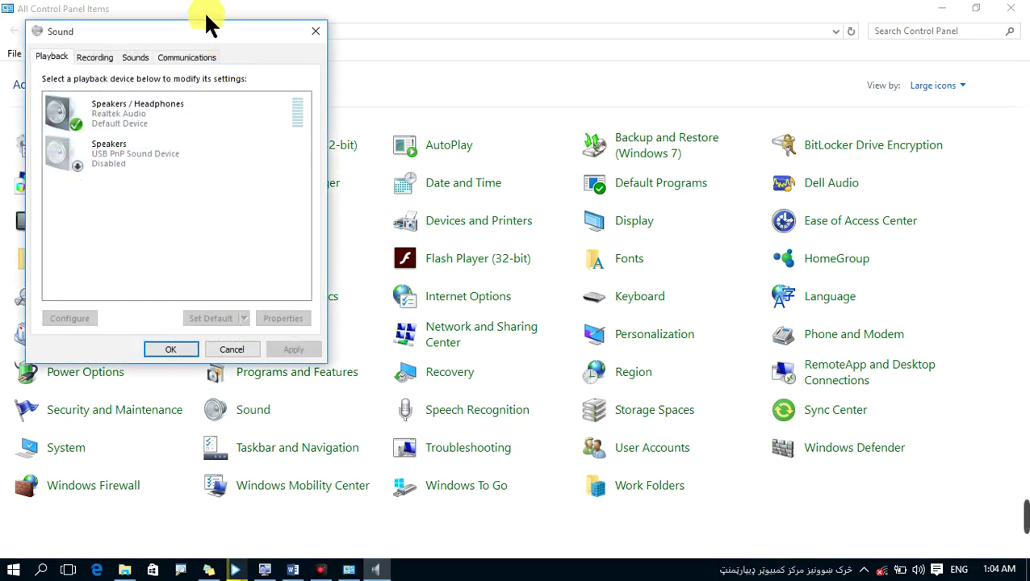
left_click_drag(209, 28, 419, 31)
left_click(351, 58)
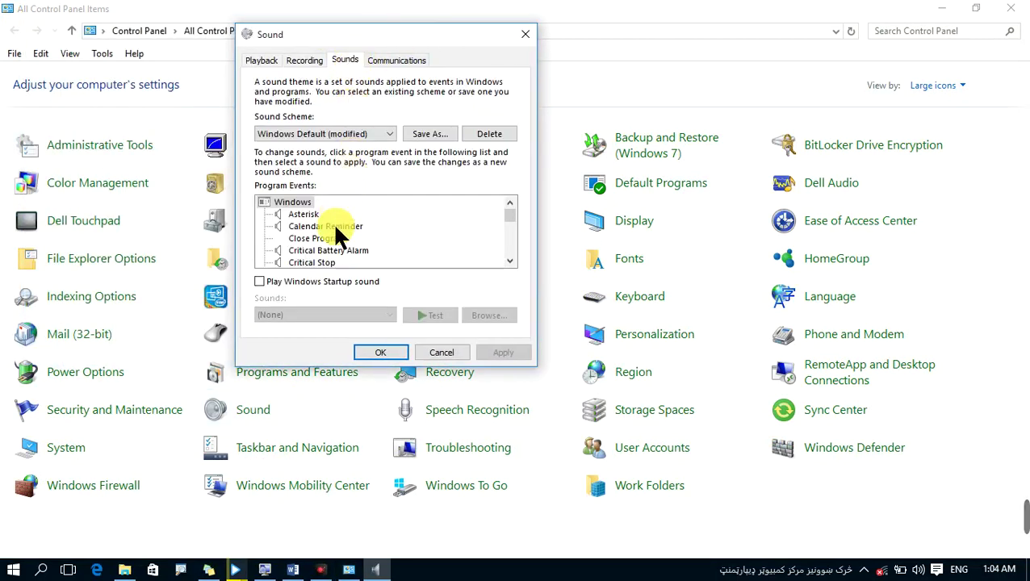
- Scroll the Program Events list and select Open Program, which uses Alarm03.wav
left_click_drag(509, 215, 512, 268)
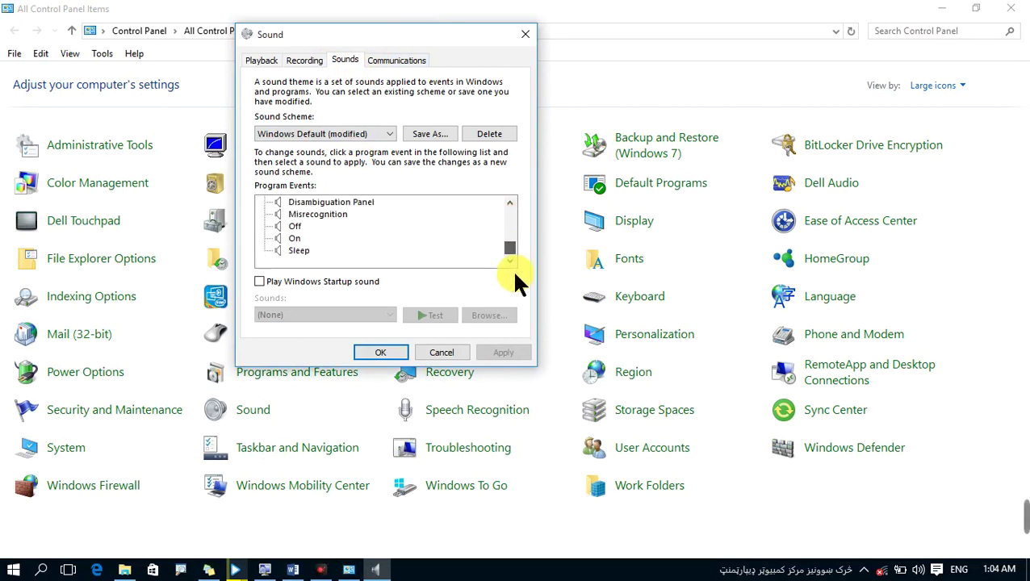
left_click(511, 202)
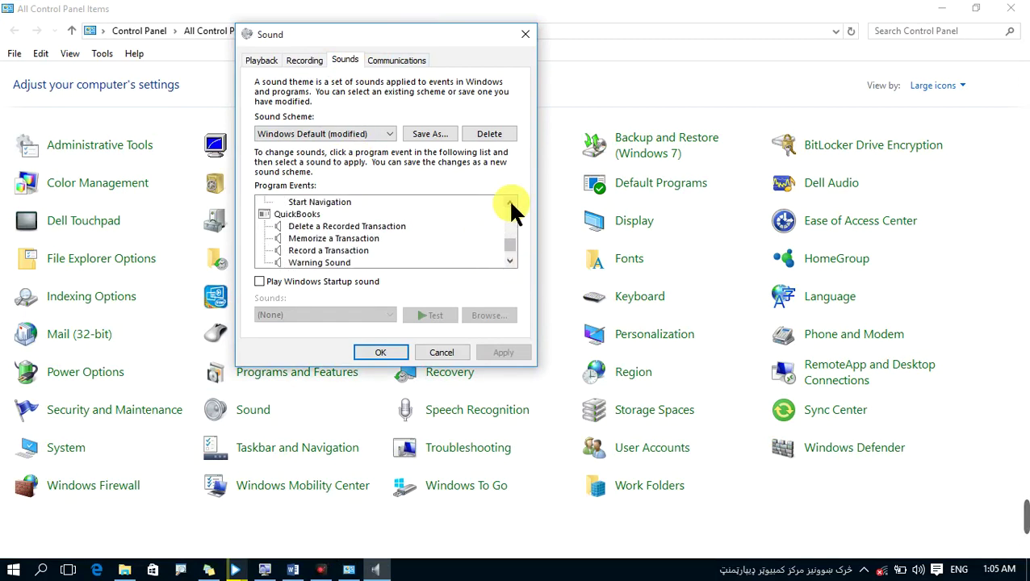
left_click(510, 201)
left_click(510, 202)
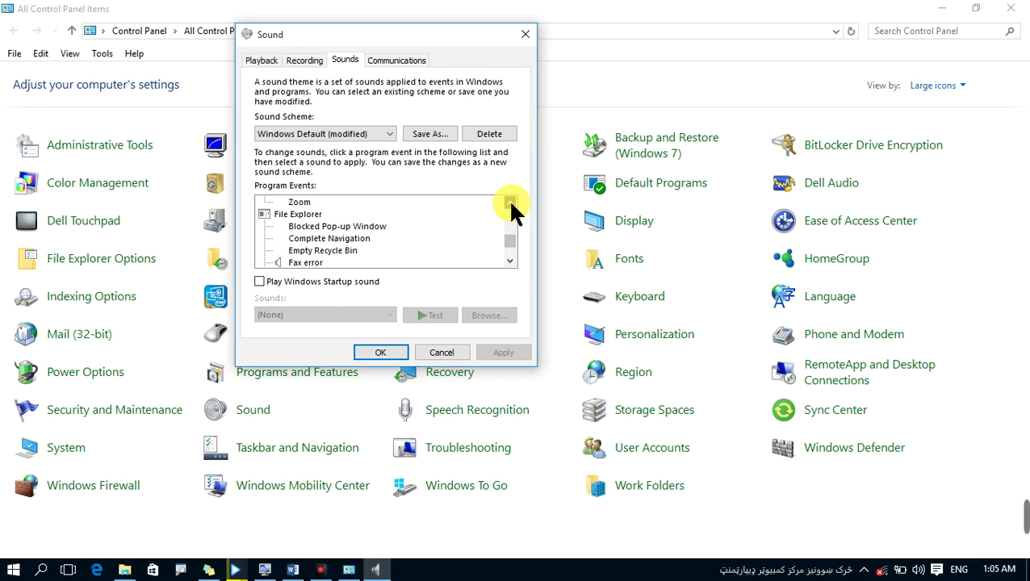
left_click_drag(511, 204, 510, 203)
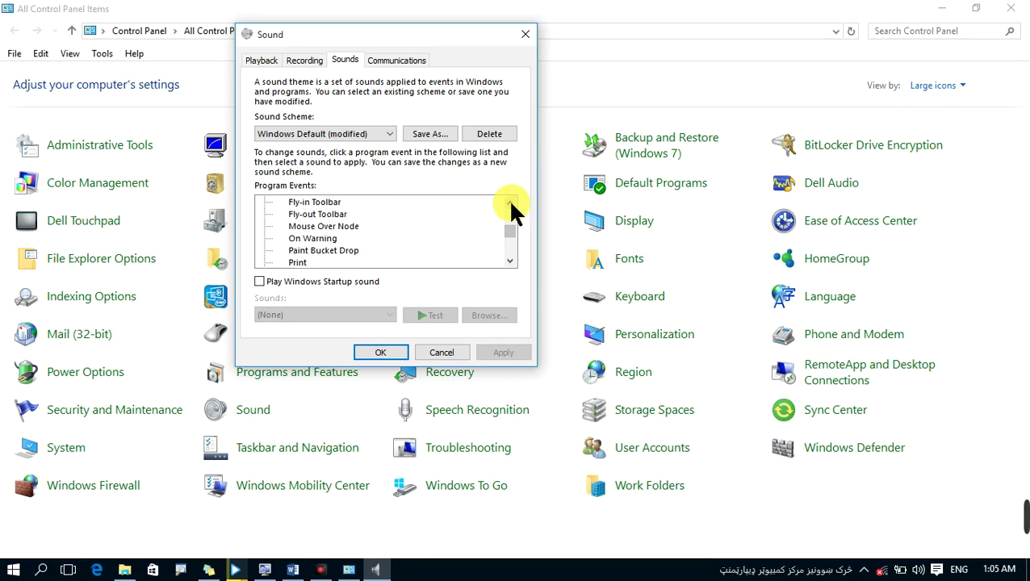
left_click_drag(511, 203, 506, 207)
left_click(509, 228)
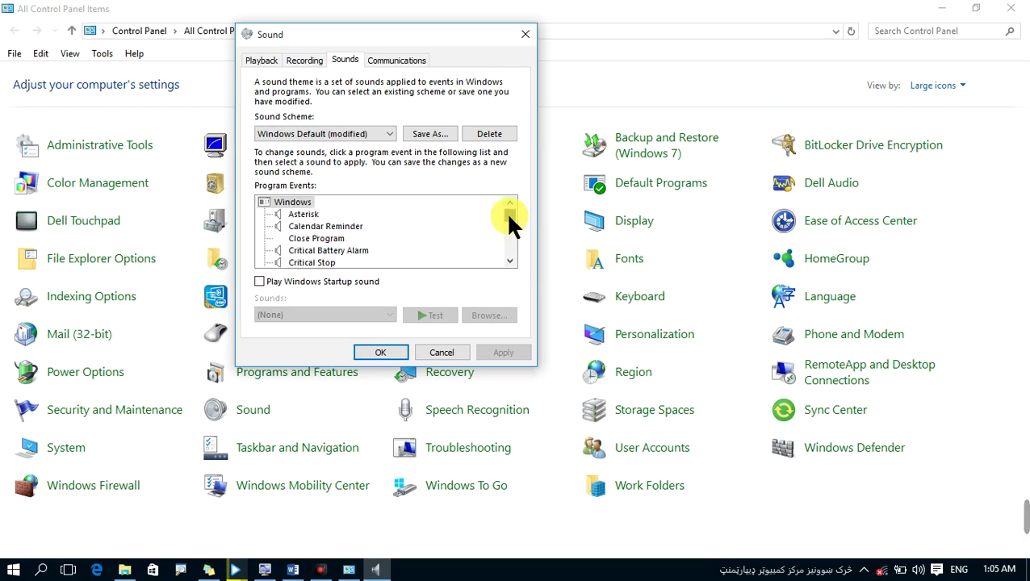
left_click(510, 260)
scroll(513, 263, "down", 3)
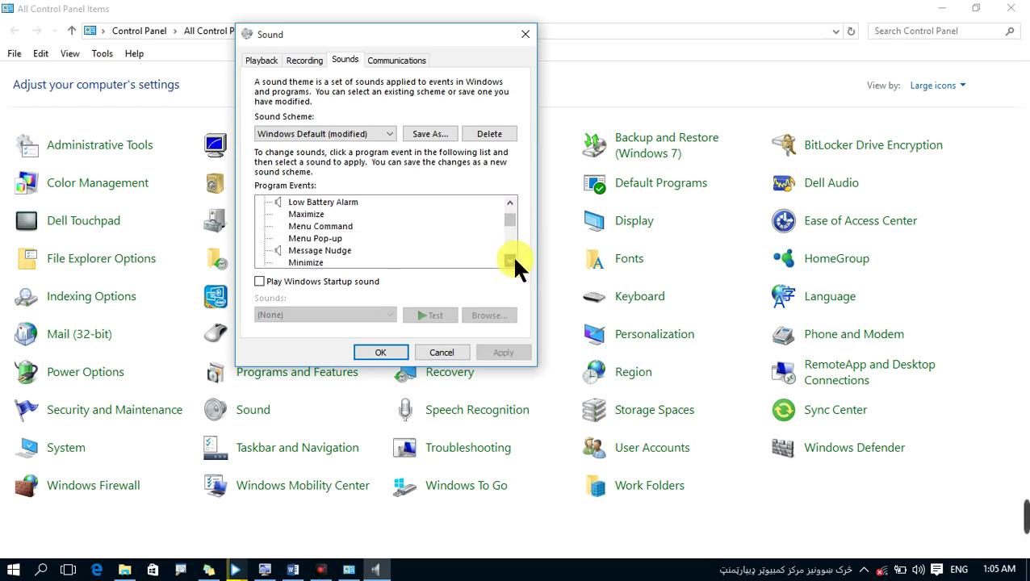
scroll(514, 262, "down", 2)
scroll(513, 263, "down", 3)
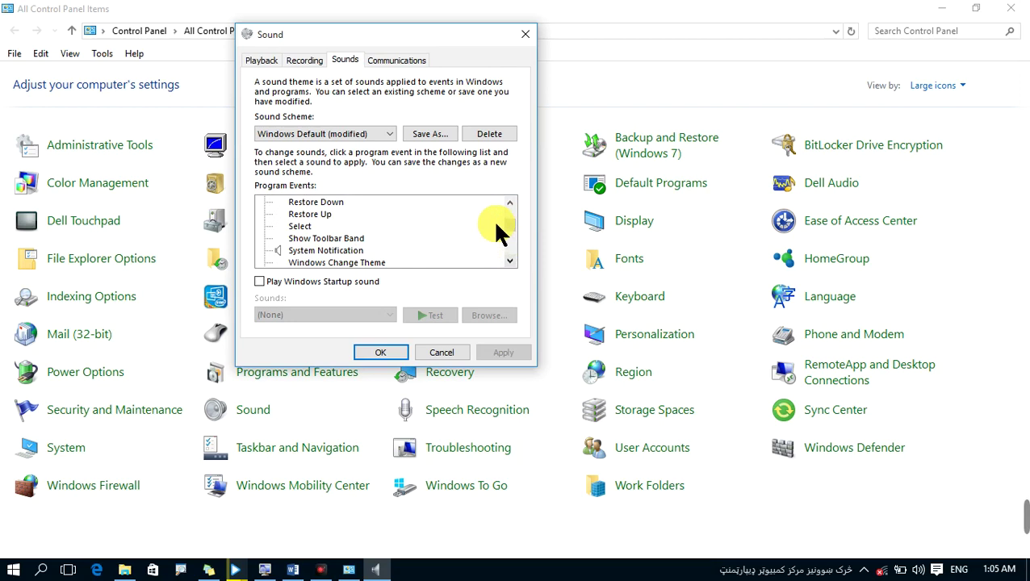
left_click(510, 202)
left_click(511, 201)
left_click(511, 201)
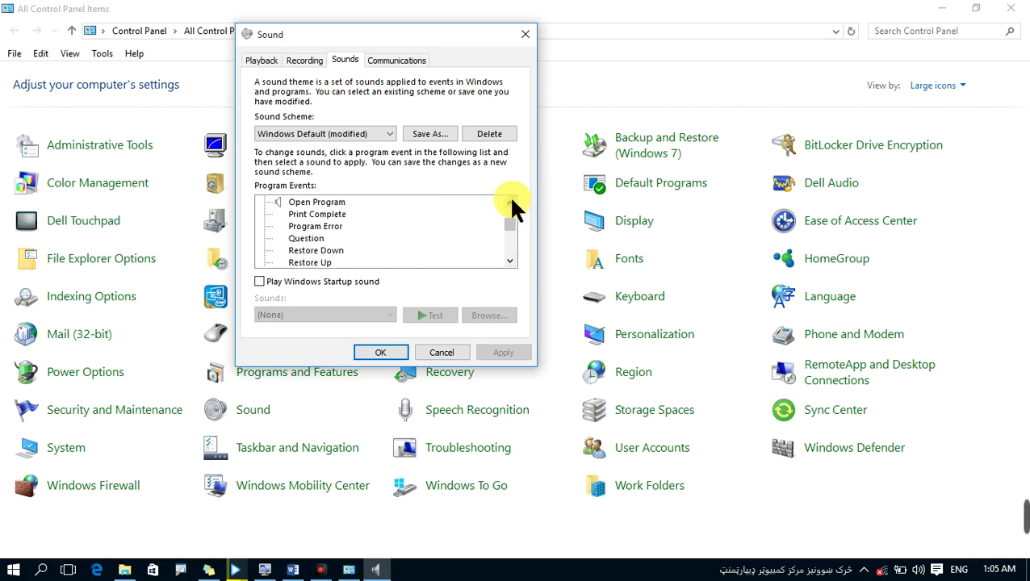
left_click(336, 214)
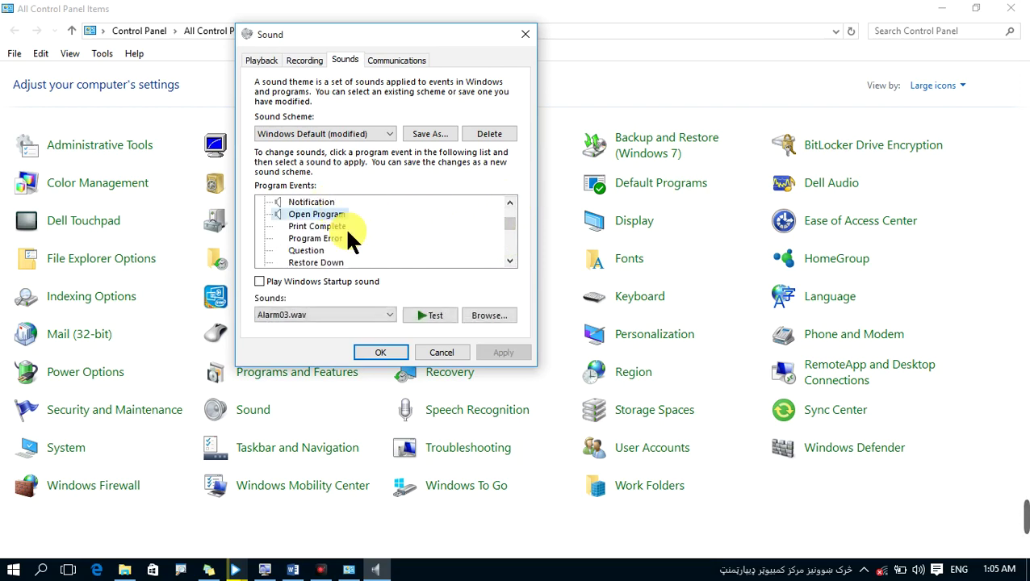
- Set Open Program's sound to (None), apply it, and leave the scheme unchanged
left_click(367, 307)
scroll(337, 141, "up", 2)
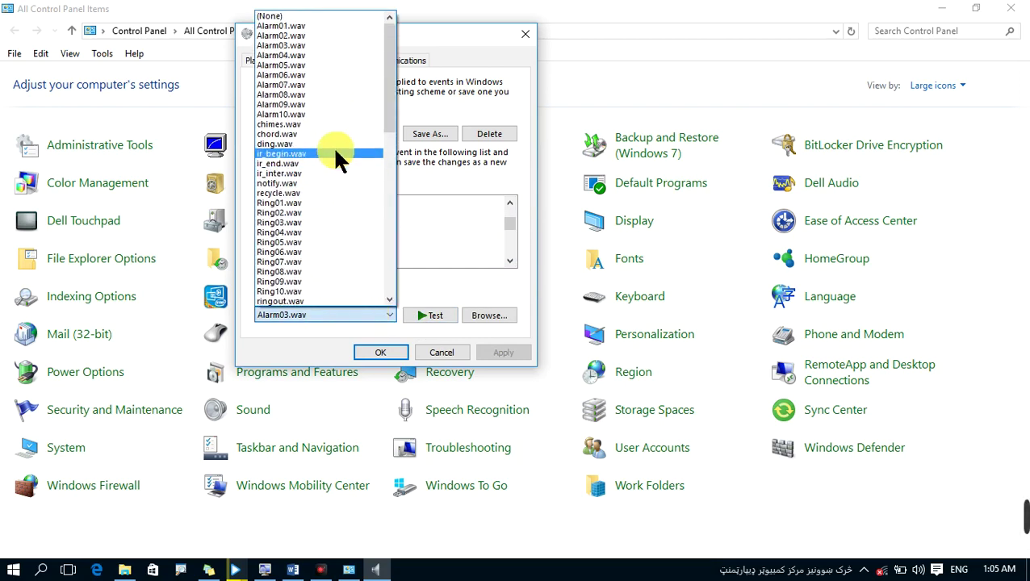
left_click(276, 16)
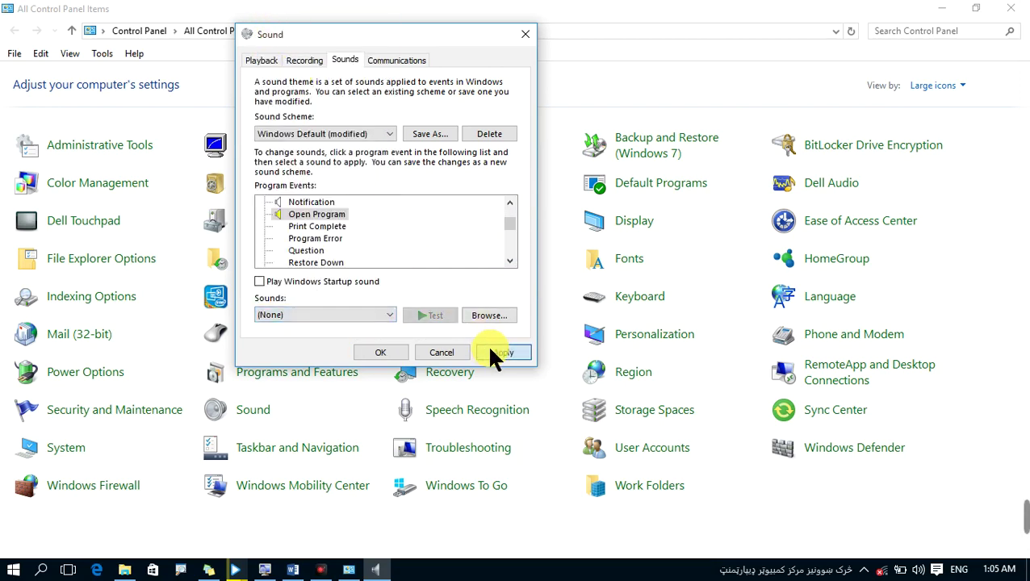
left_click(494, 353)
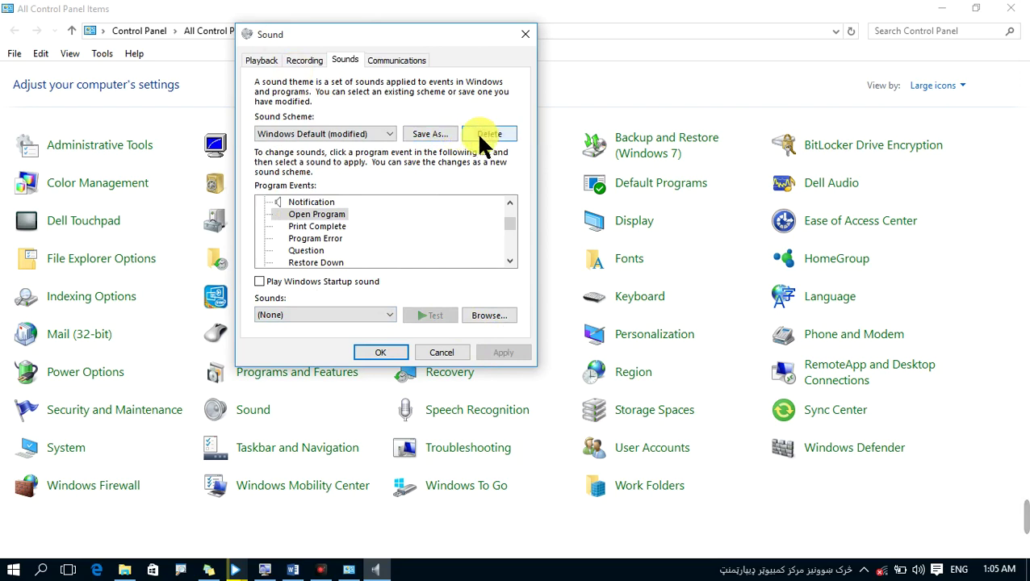
left_click(343, 133)
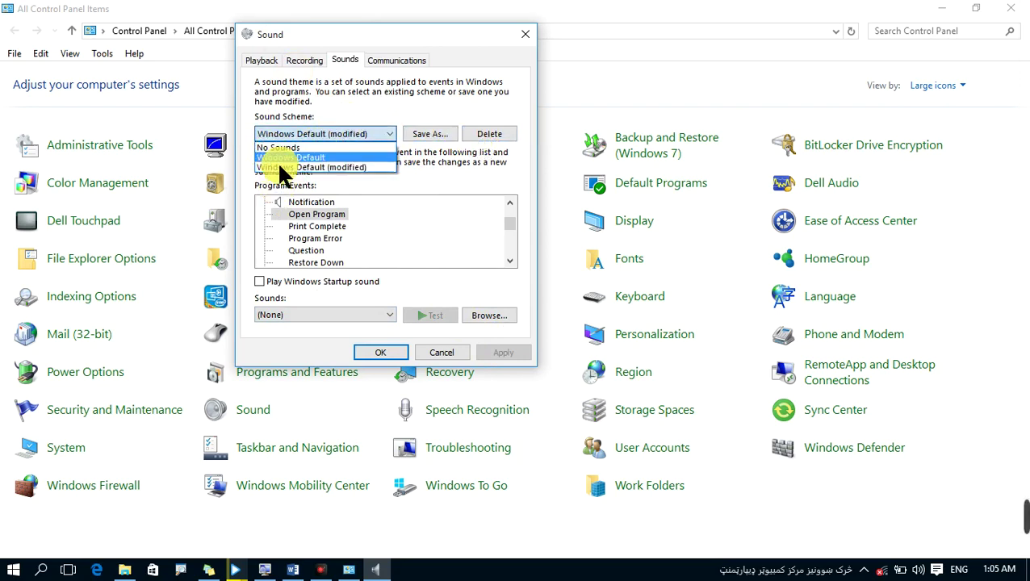
left_click(477, 231)
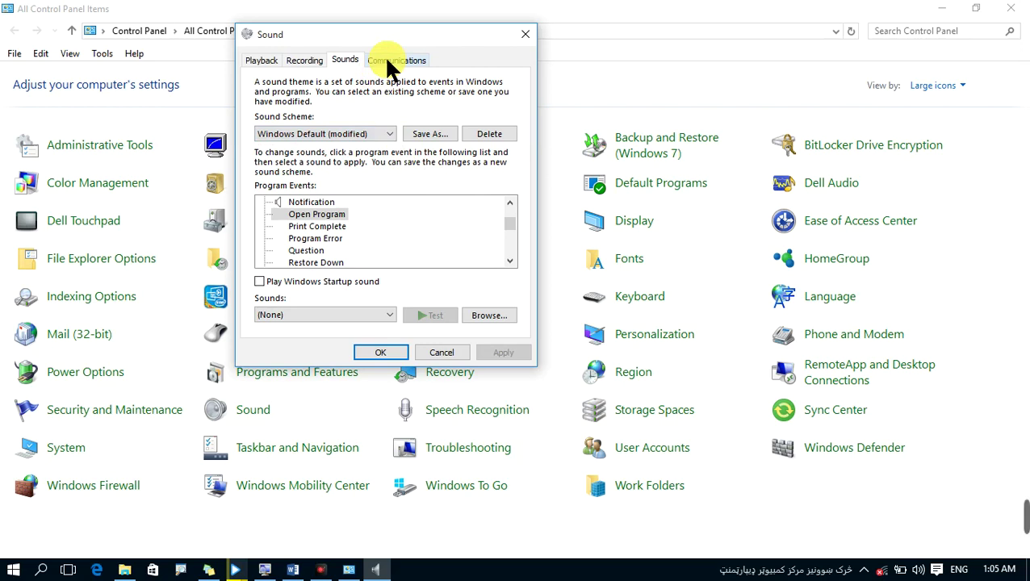
- Close Control Panel, move the Sound dialog centre-right, and show the Communications settings
key("Escape")
left_click(1019, 8)
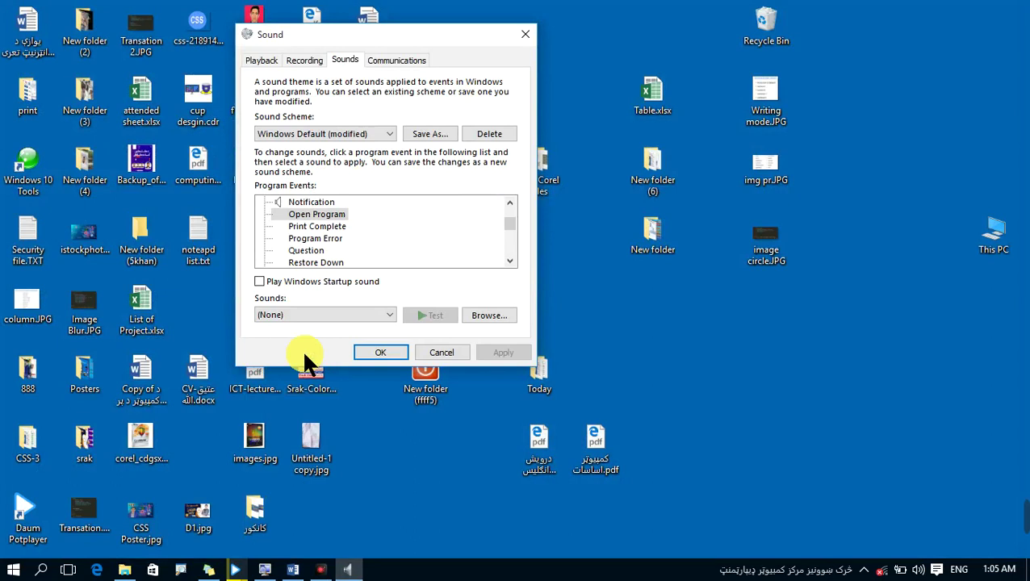
left_click_drag(474, 43, 646, 170)
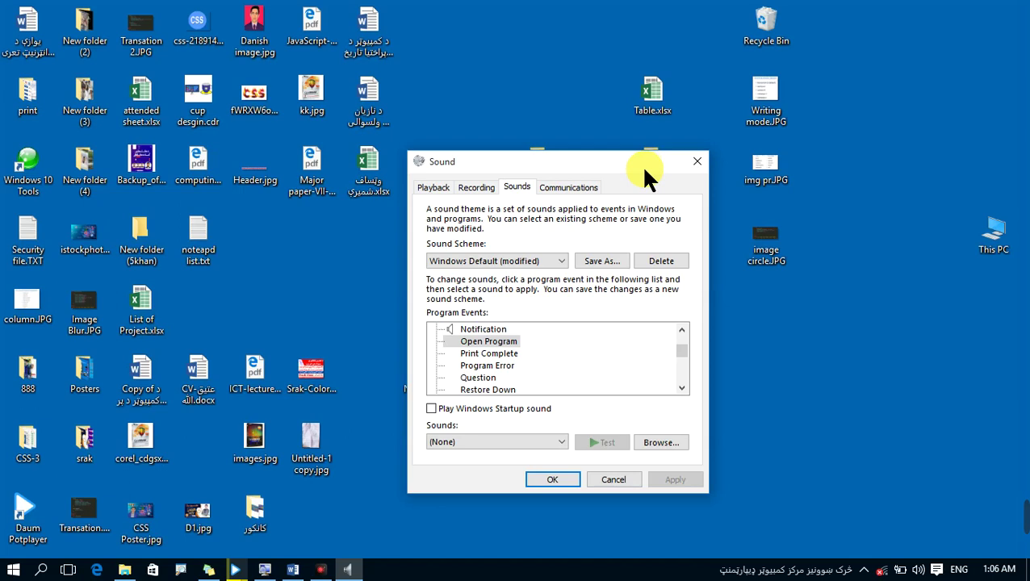
left_click(569, 188)
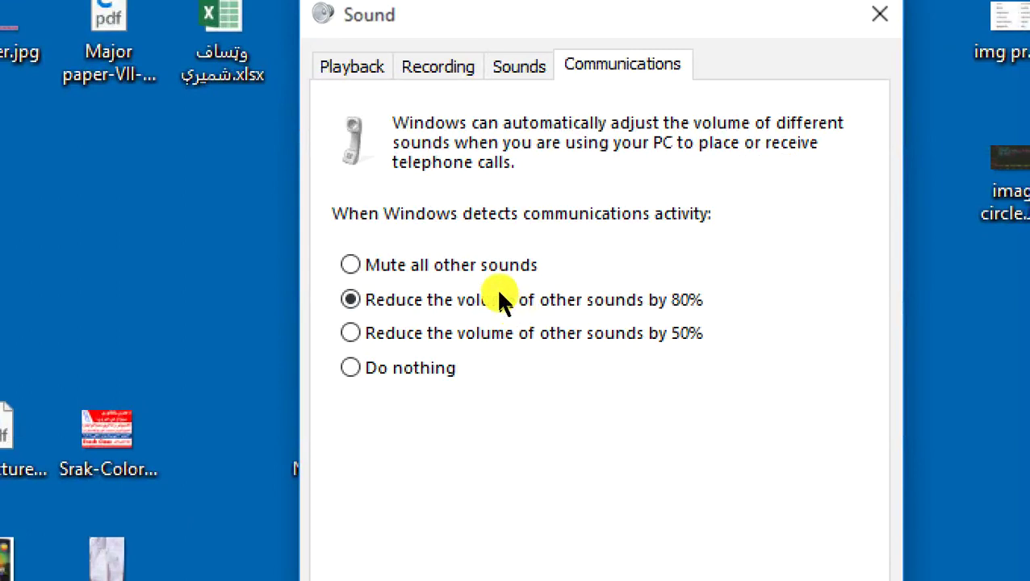
- Try the mute, 80% and 50% options, then settle on Do nothing for communications activity
left_click(483, 281)
left_click(488, 295)
left_click(592, 331)
key("Down")
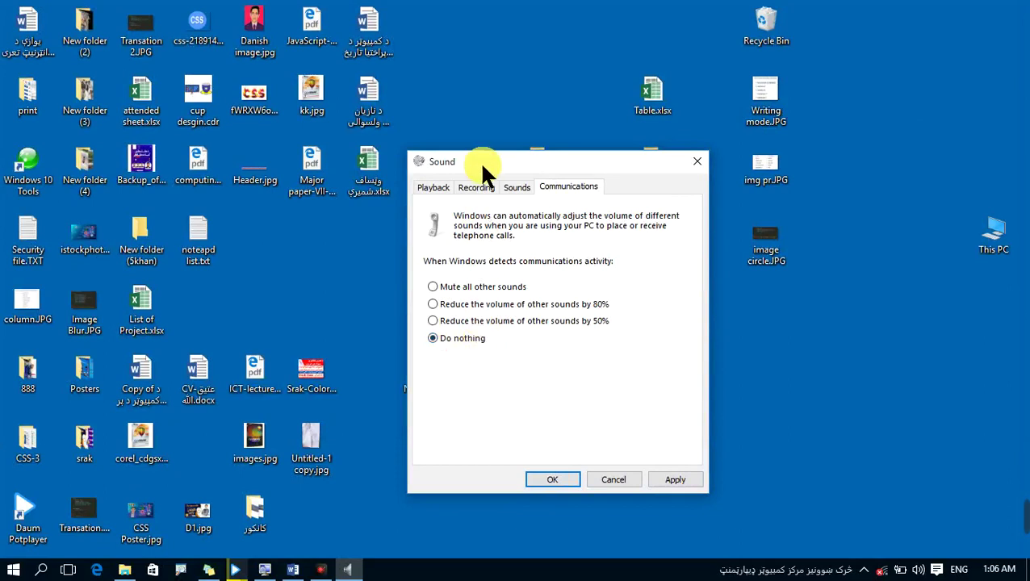
- Review the recording devices, viewing Microphone Array's options and selecting Jack Mic
left_click(506, 187)
left_click(477, 187)
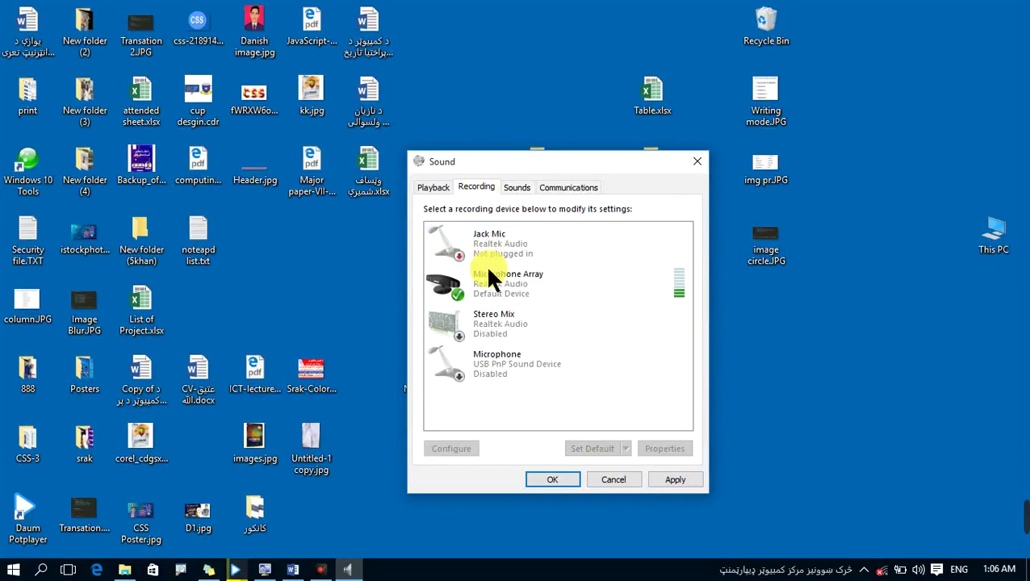
left_click(486, 273)
right_click(487, 276)
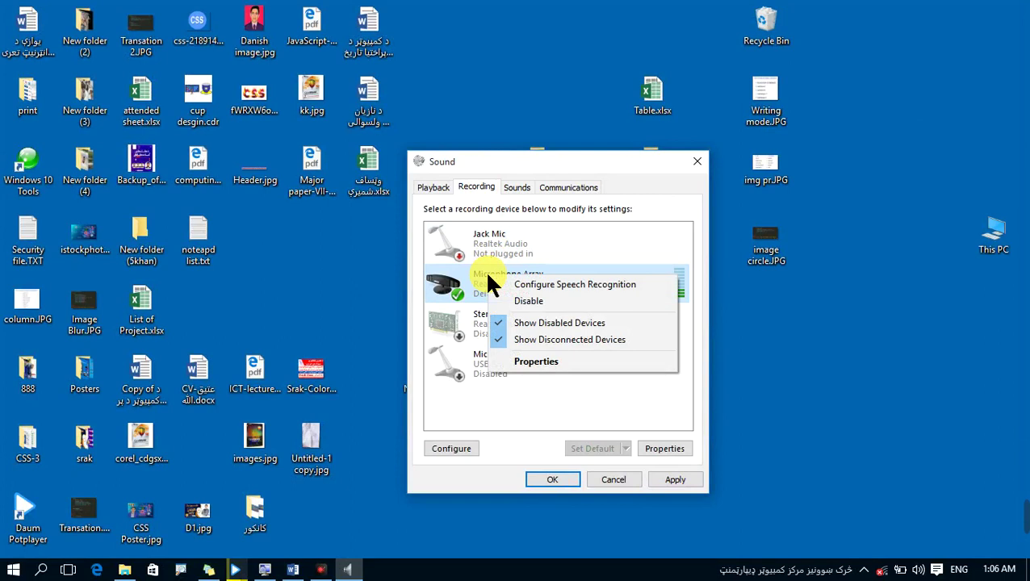
left_click(634, 235)
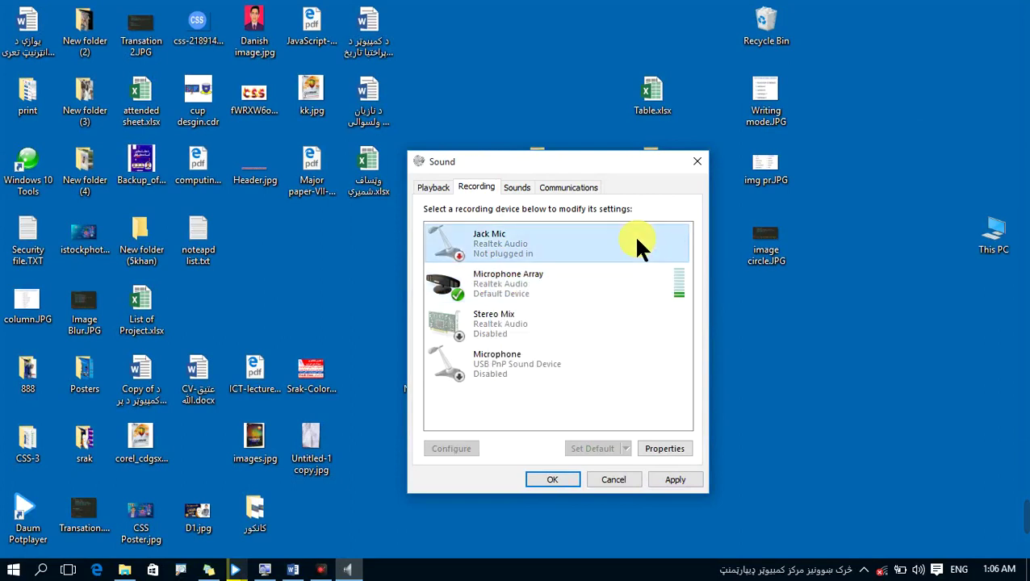
left_click(529, 268)
- On the playback devices, select USB Speakers and bring up Speakers / Headphones options
left_click(434, 188)
left_click(481, 282)
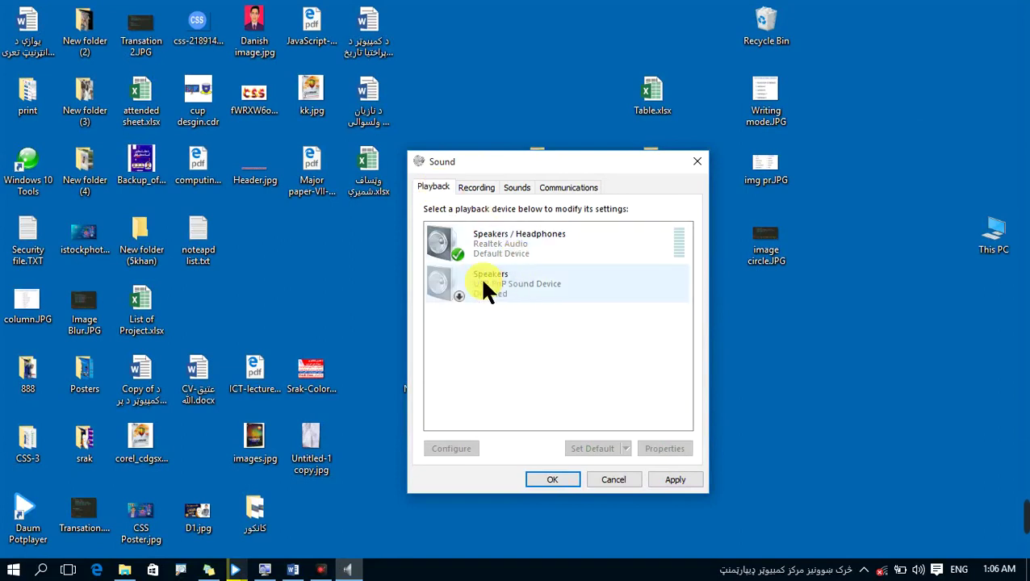
right_click(460, 232)
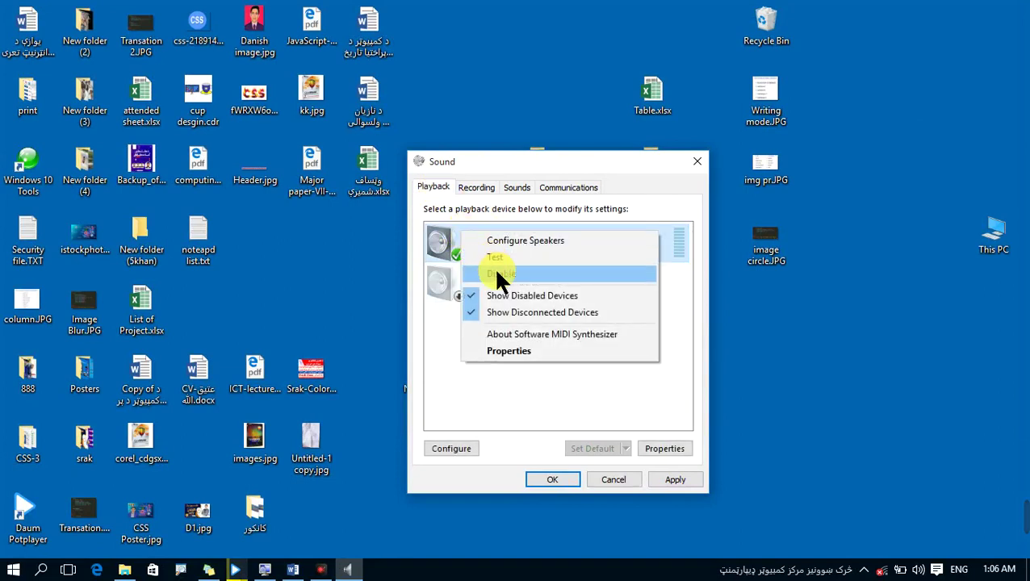